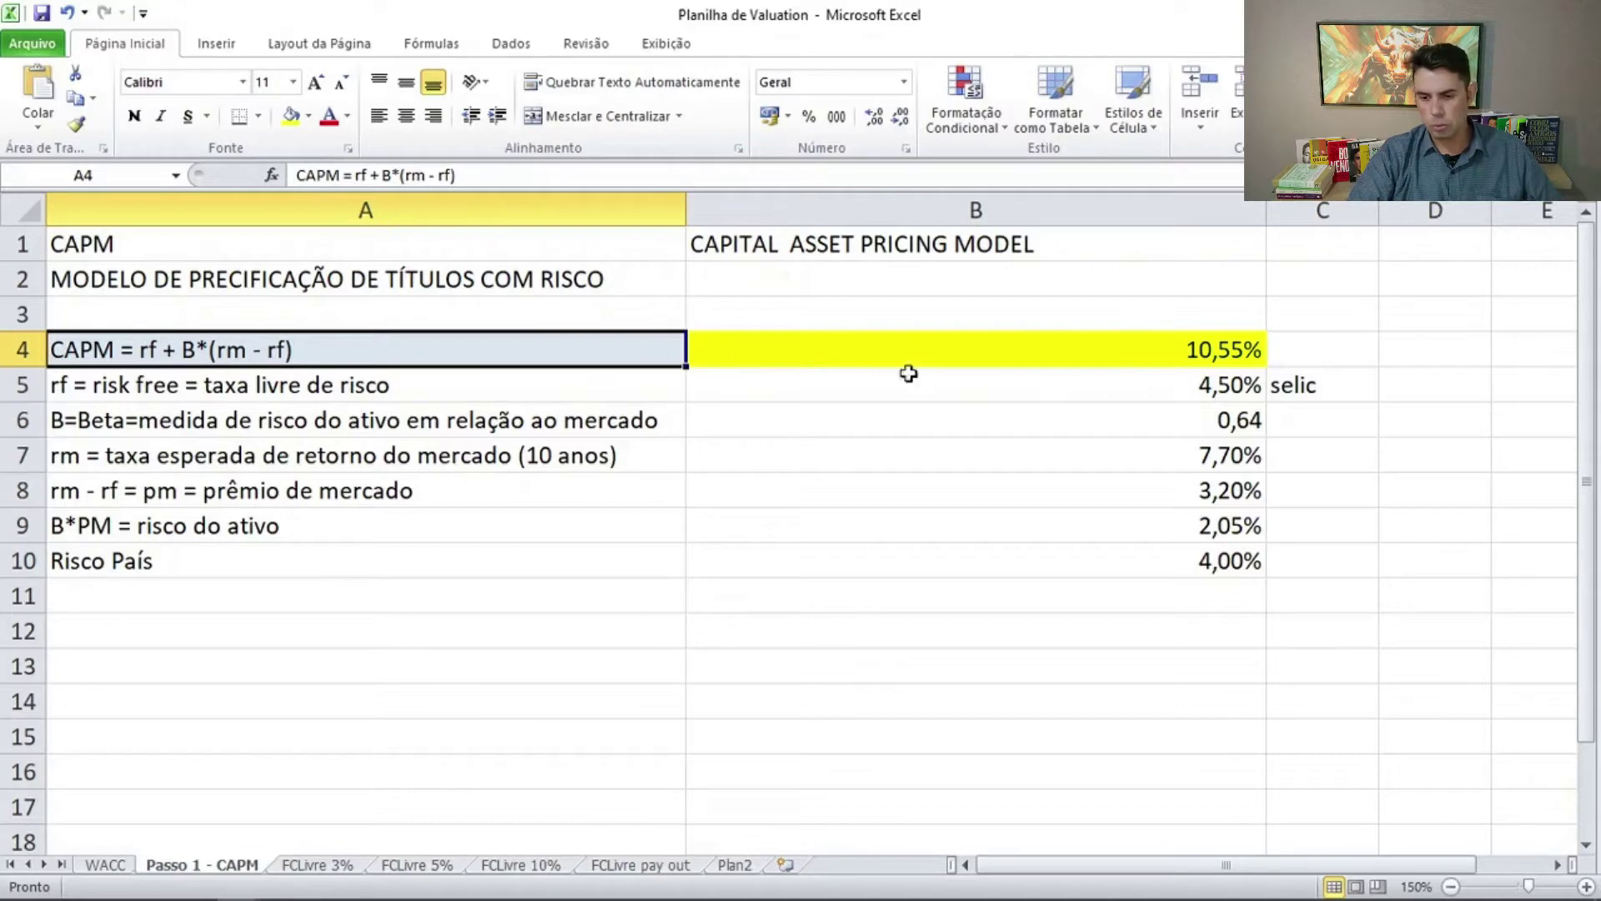
Review the CAPM inputs on the Passo 1 - CAPM sheet: risk-free rate, beta, expected market return and market premium
{"action": "left_click", "coordinate": [1144, 378]}
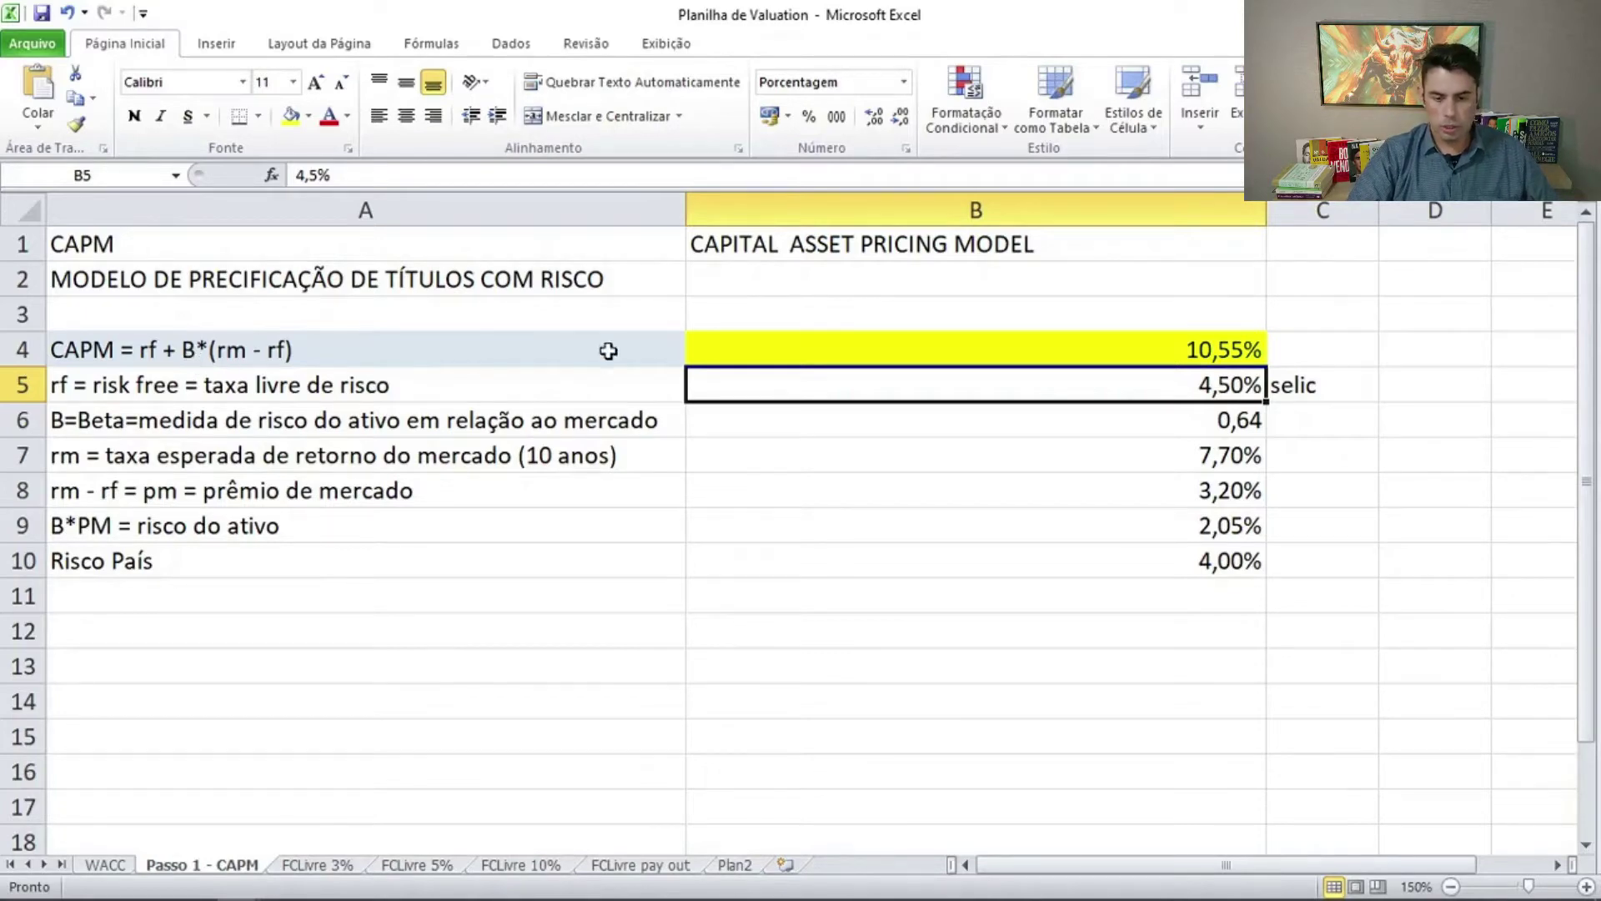
{"action": "left_click", "coordinate": [1081, 420]}
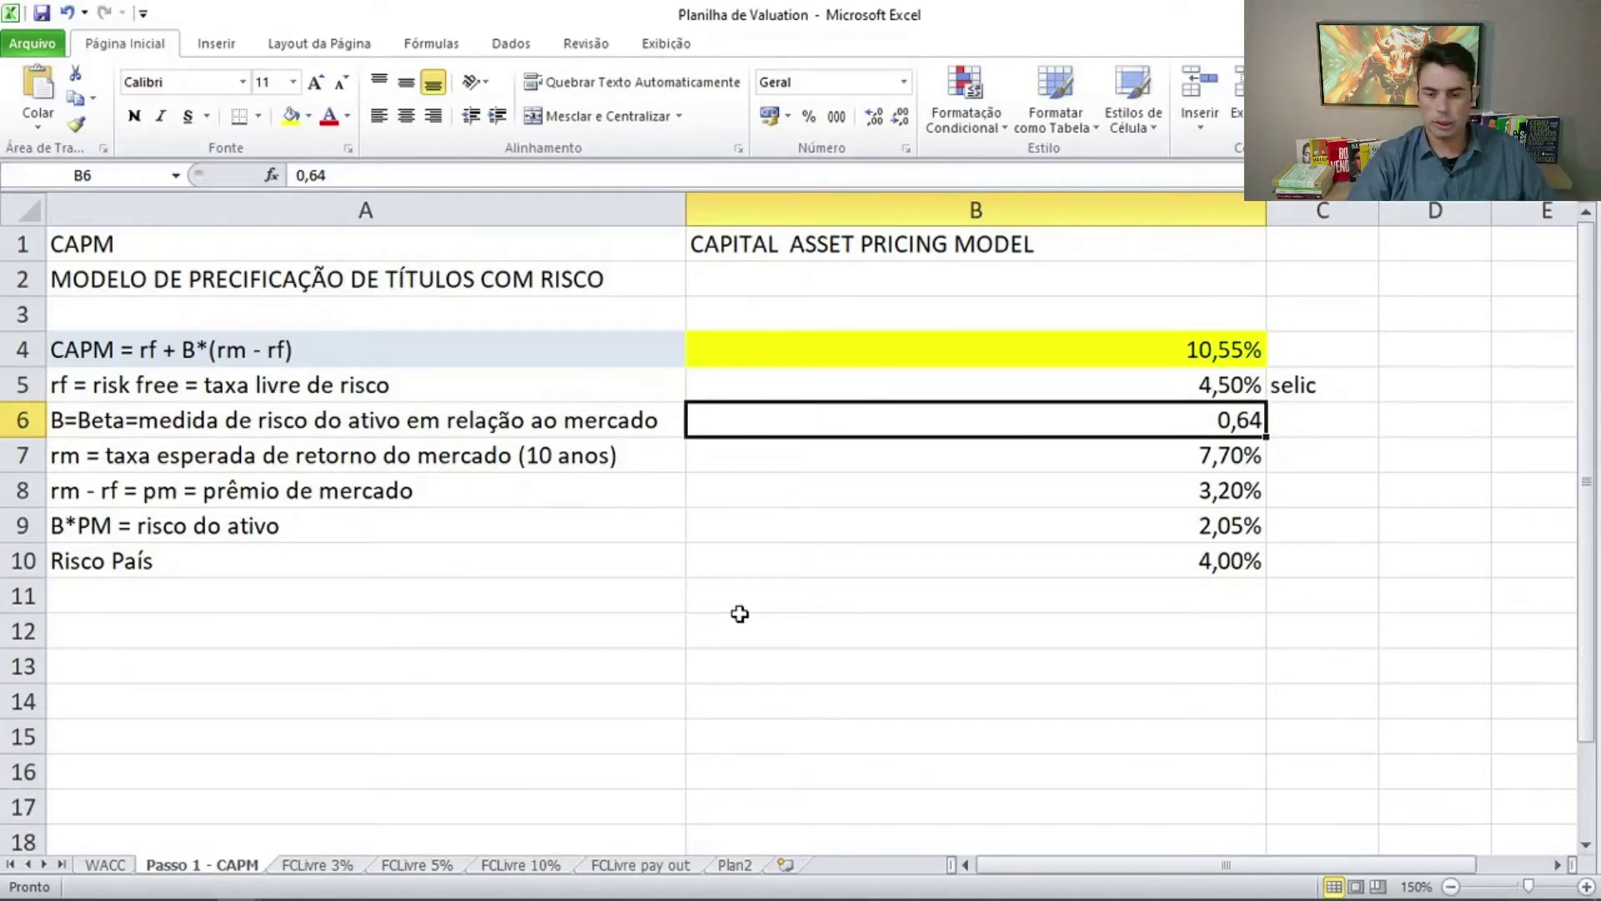
{"action": "left_click", "coordinate": [148, 461]}
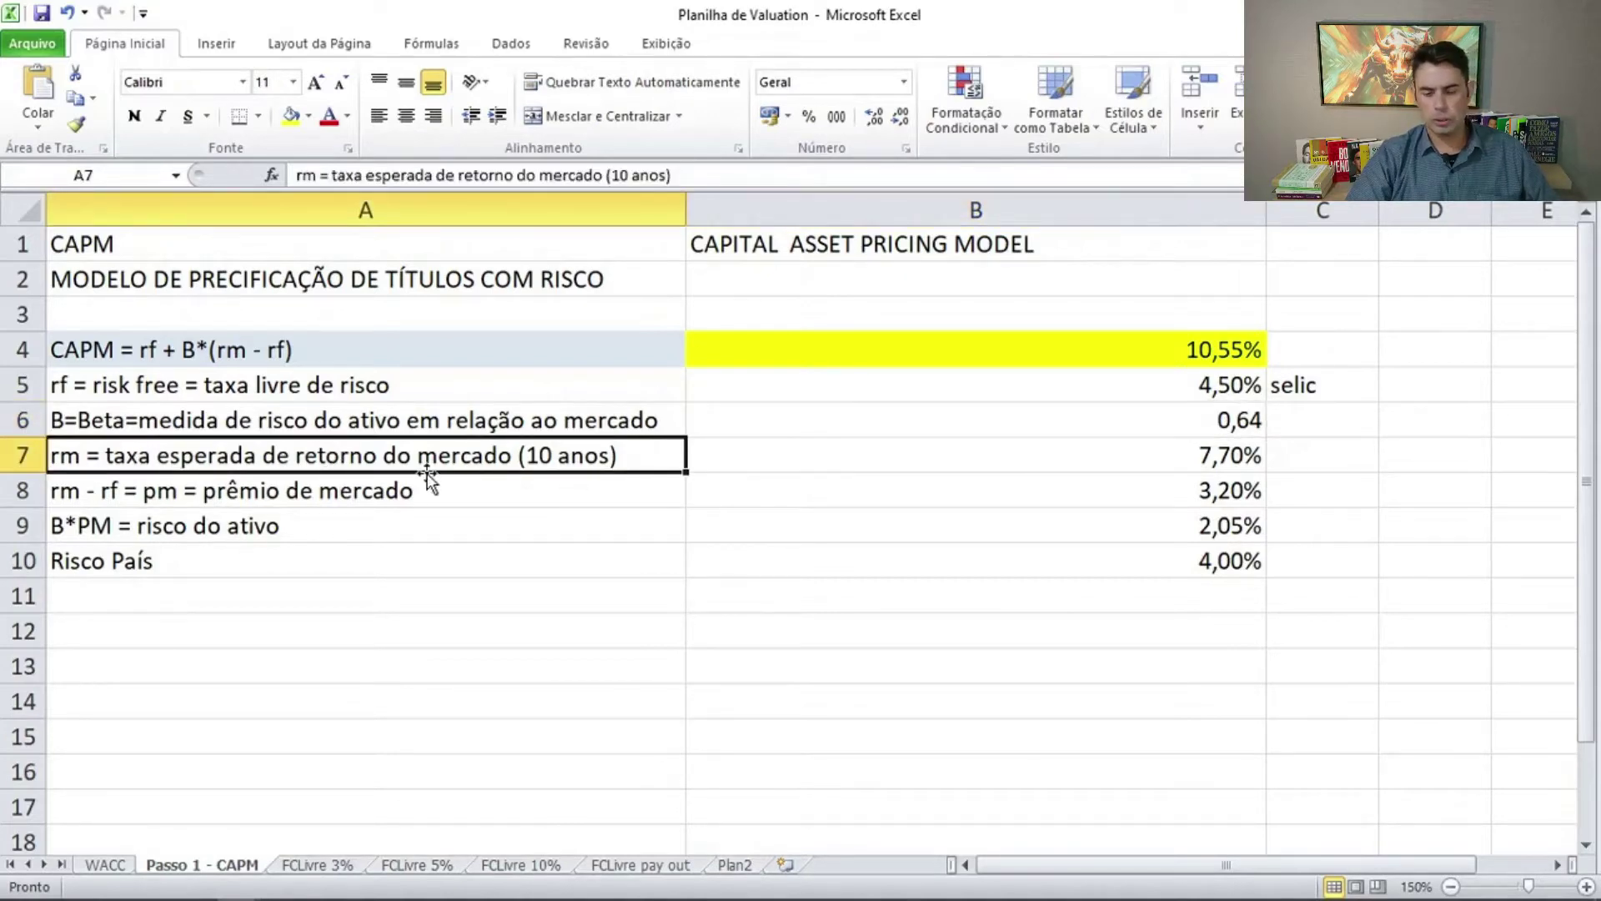
{"action": "left_click", "coordinate": [1190, 455]}
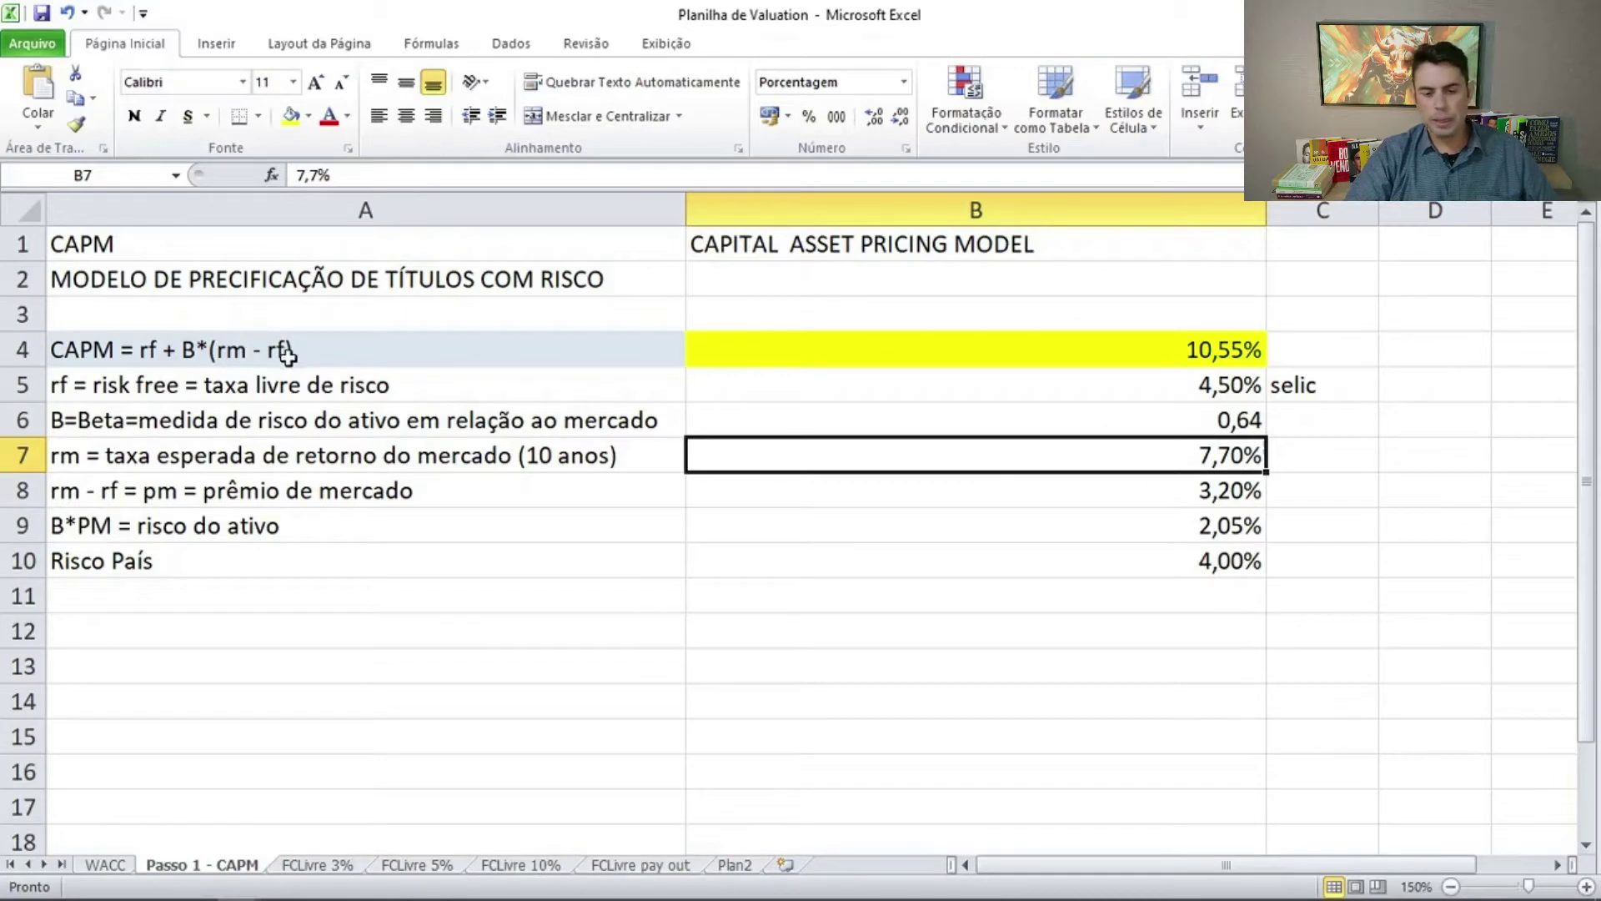
{"action": "left_click", "coordinate": [1187, 484]}
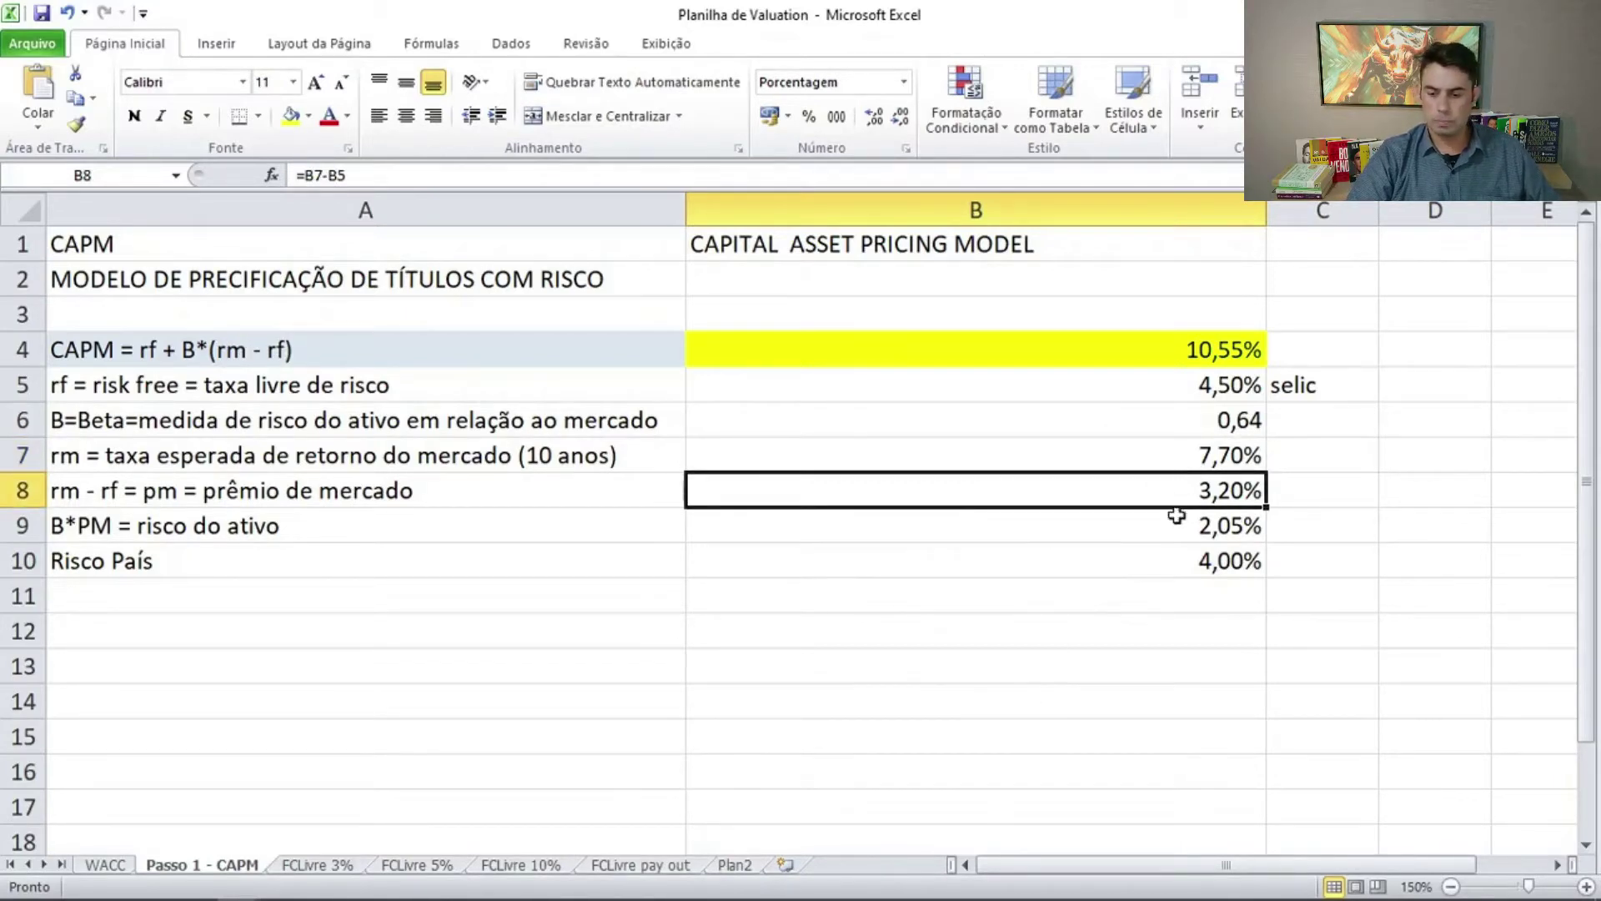
{"action": "left_click", "coordinate": [1141, 386]}
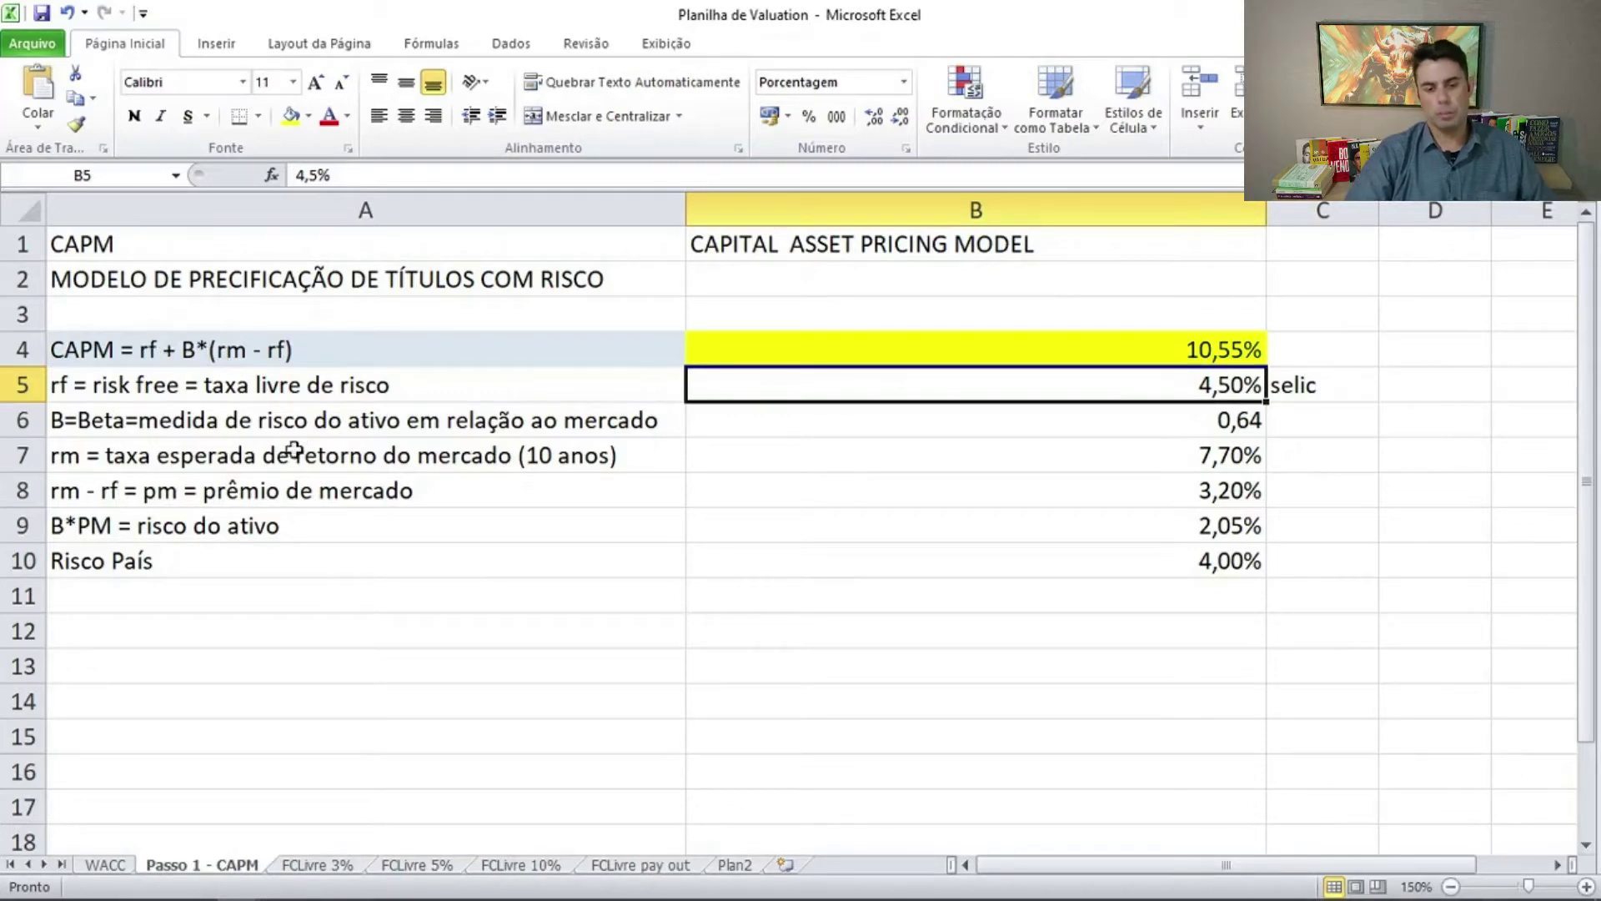
Examine the Risco País entry in row 10 and the CAPM formula in cell B4
{"action": "left_click", "coordinate": [322, 597]}
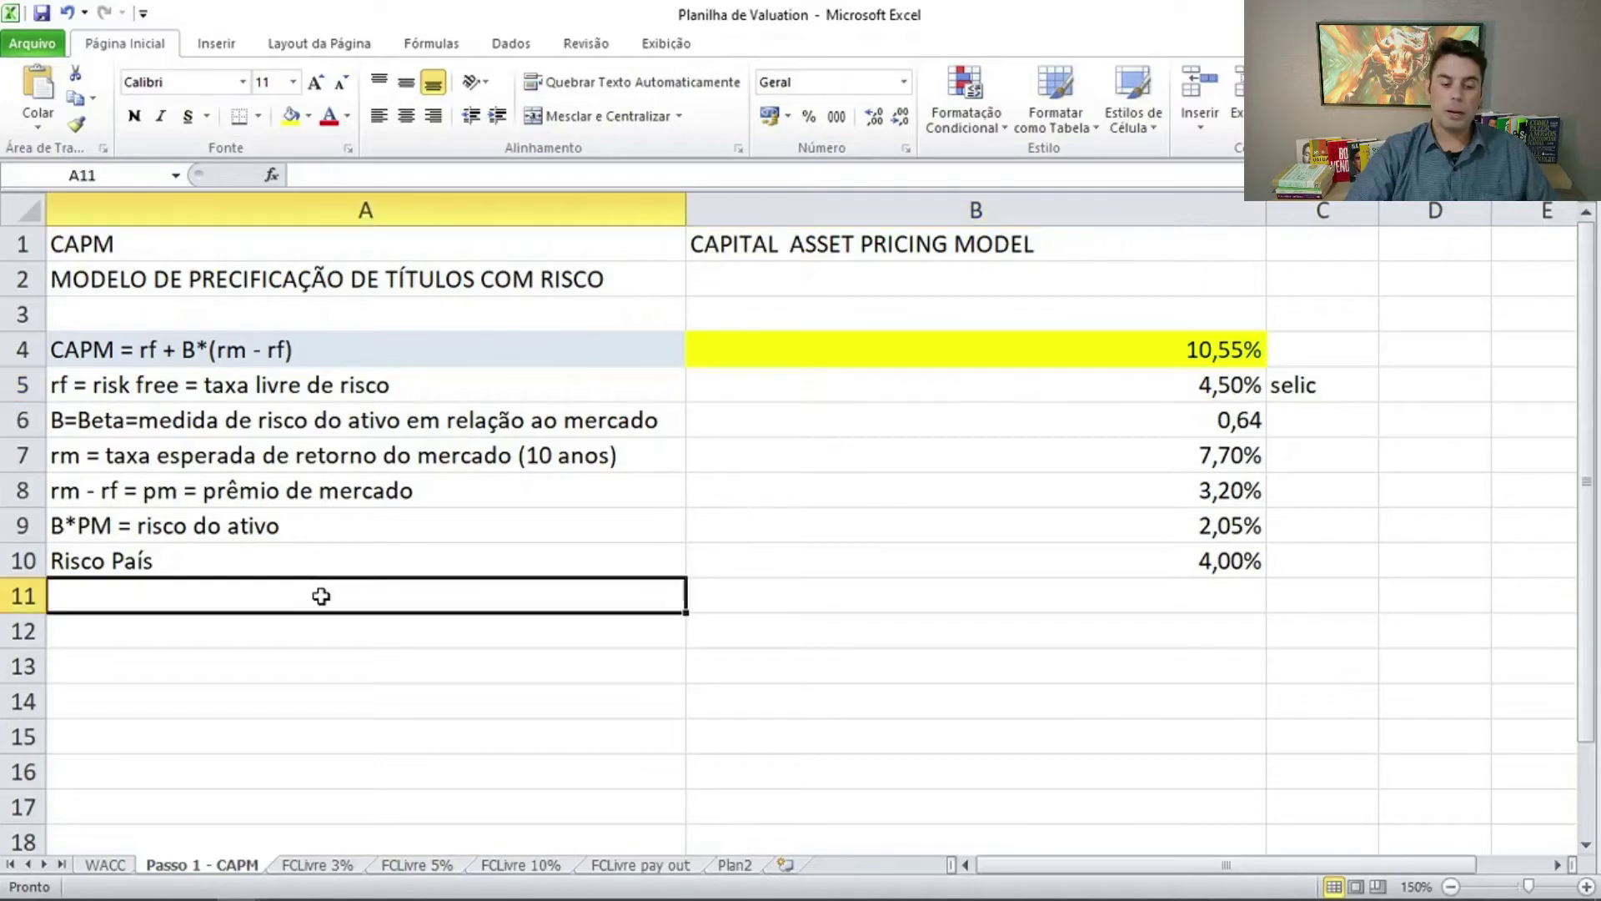
{"action": "left_click", "coordinate": [223, 565]}
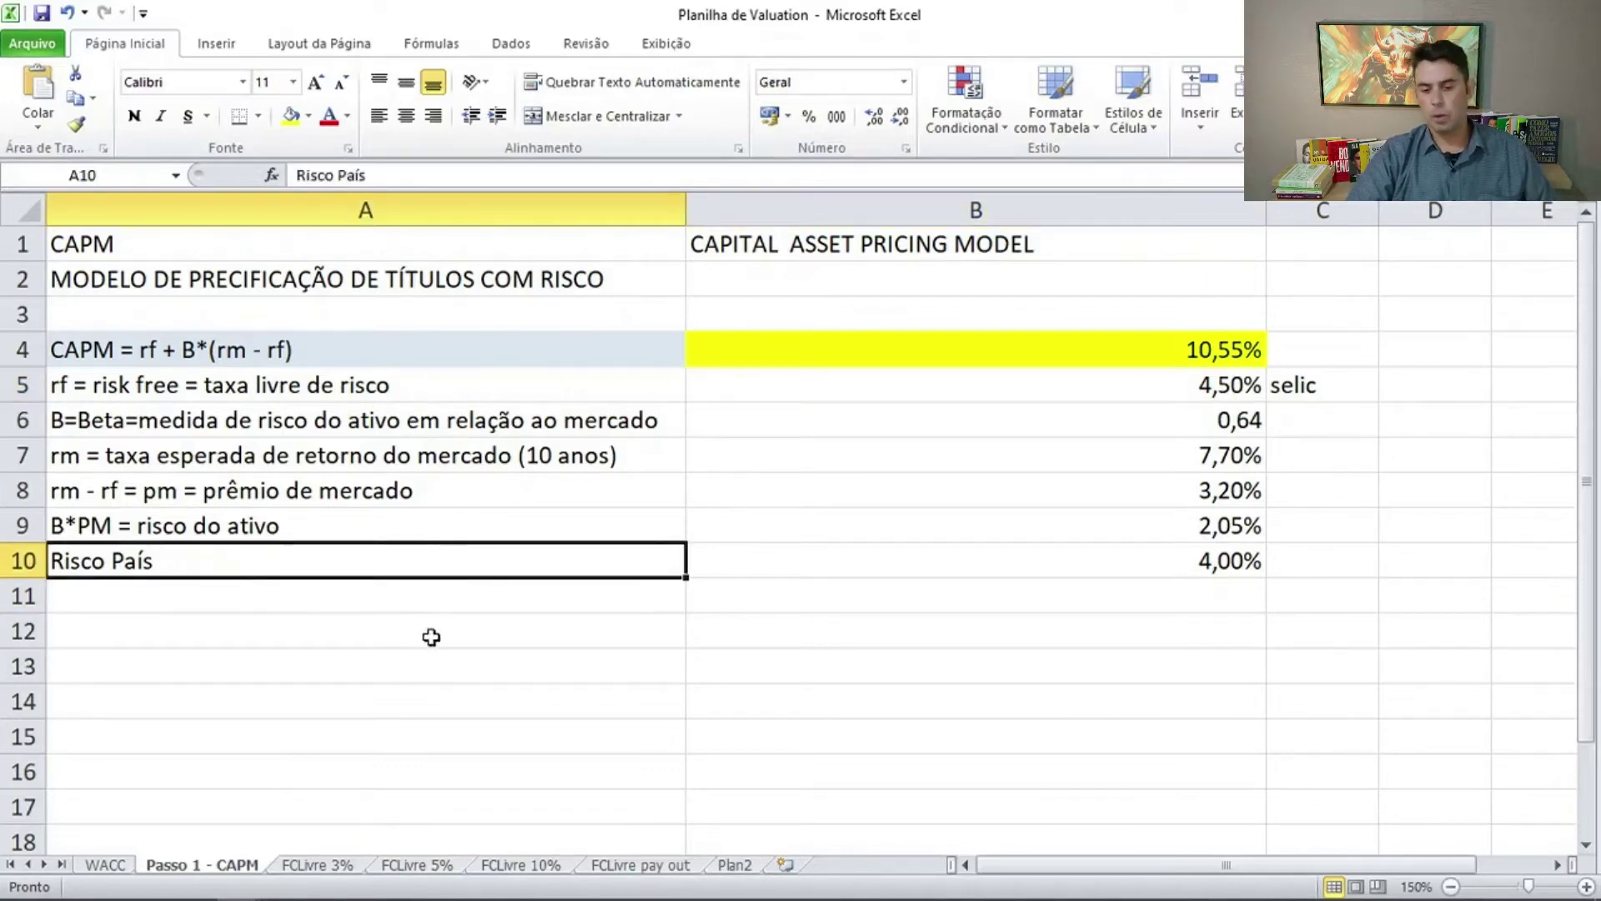
{"action": "left_click", "coordinate": [1058, 574]}
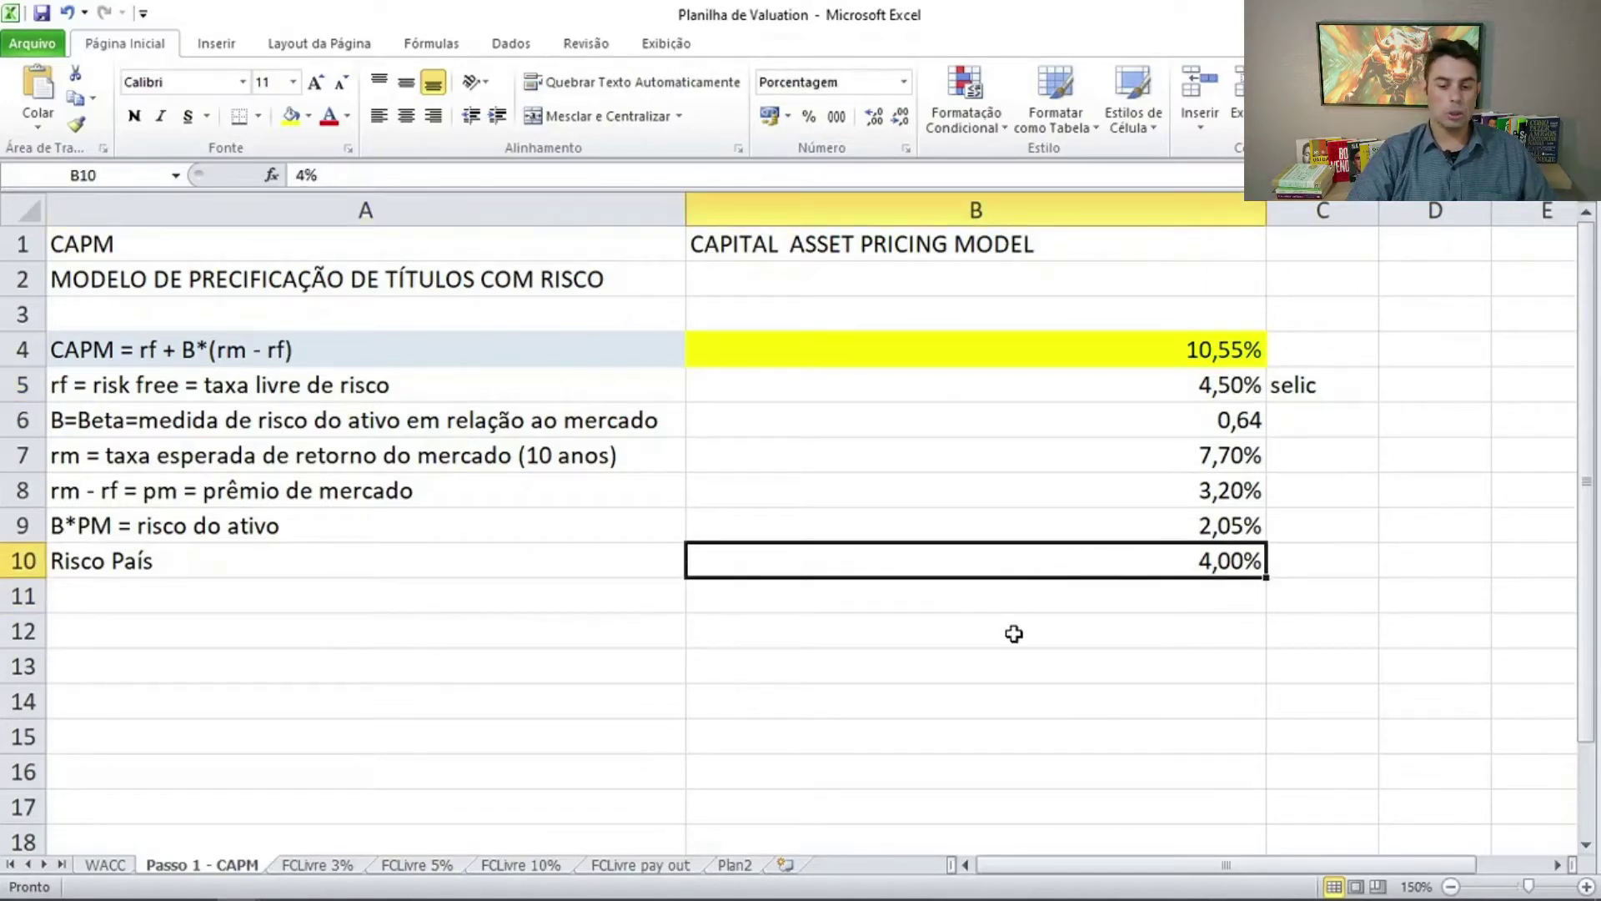
{"action": "left_click", "coordinate": [357, 642]}
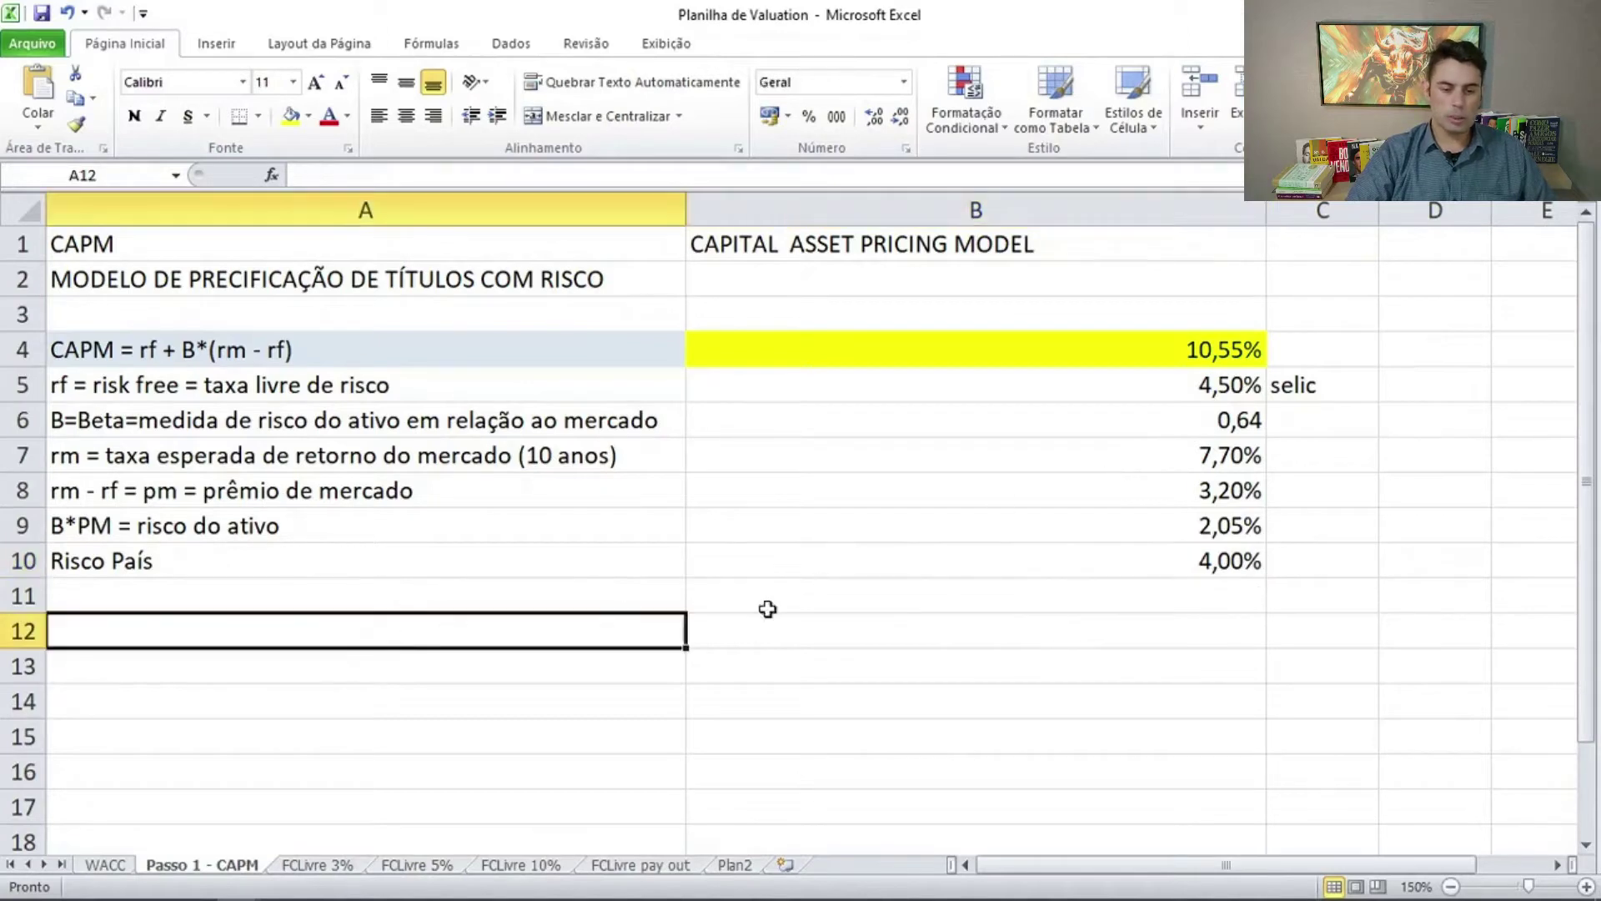
{"action": "left_click", "coordinate": [1063, 574]}
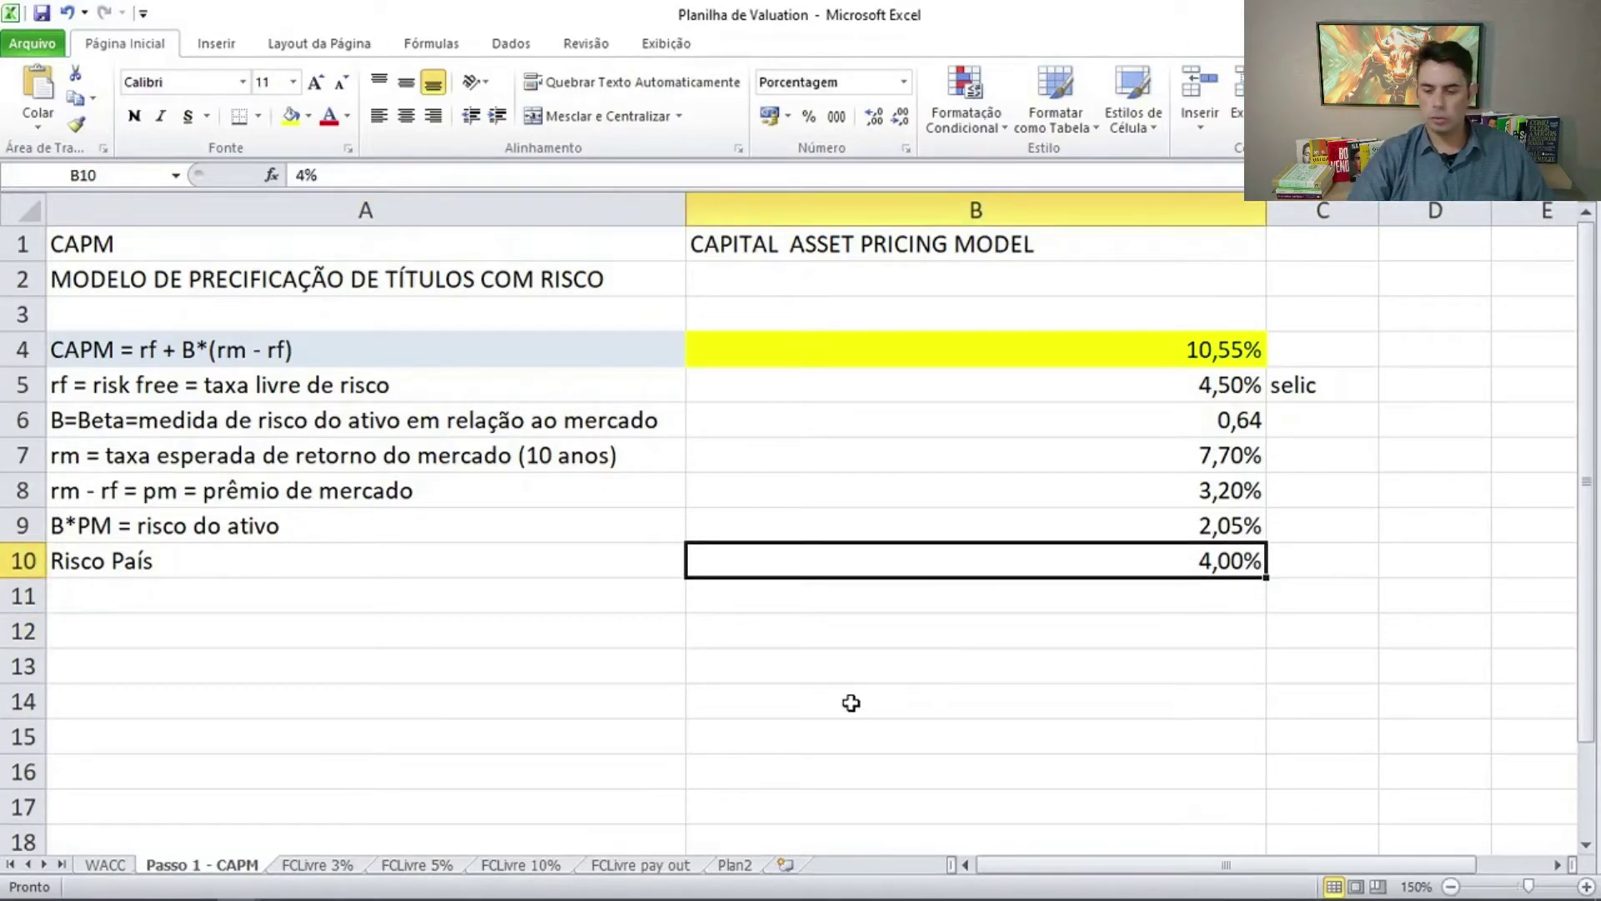
{"action": "key", "text": "Return"}
{"action": "left_click", "coordinate": [1168, 350]}
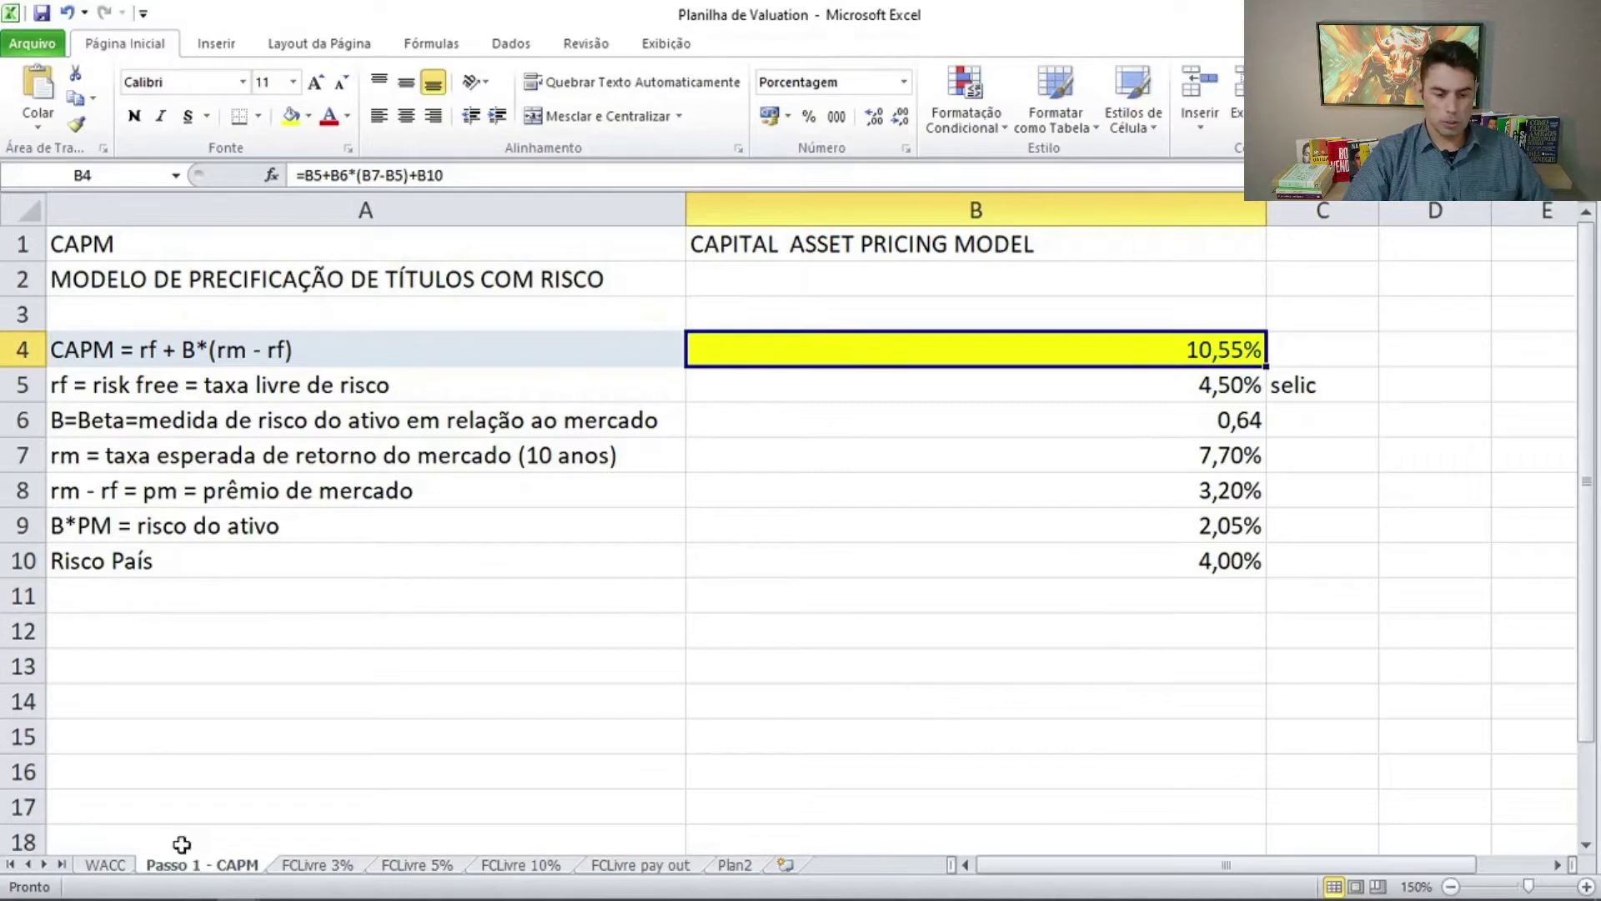
Review the WACC sheet's written formula, its debt component and the calculated WACC in cell C3
{"action": "left_click", "coordinate": [106, 865]}
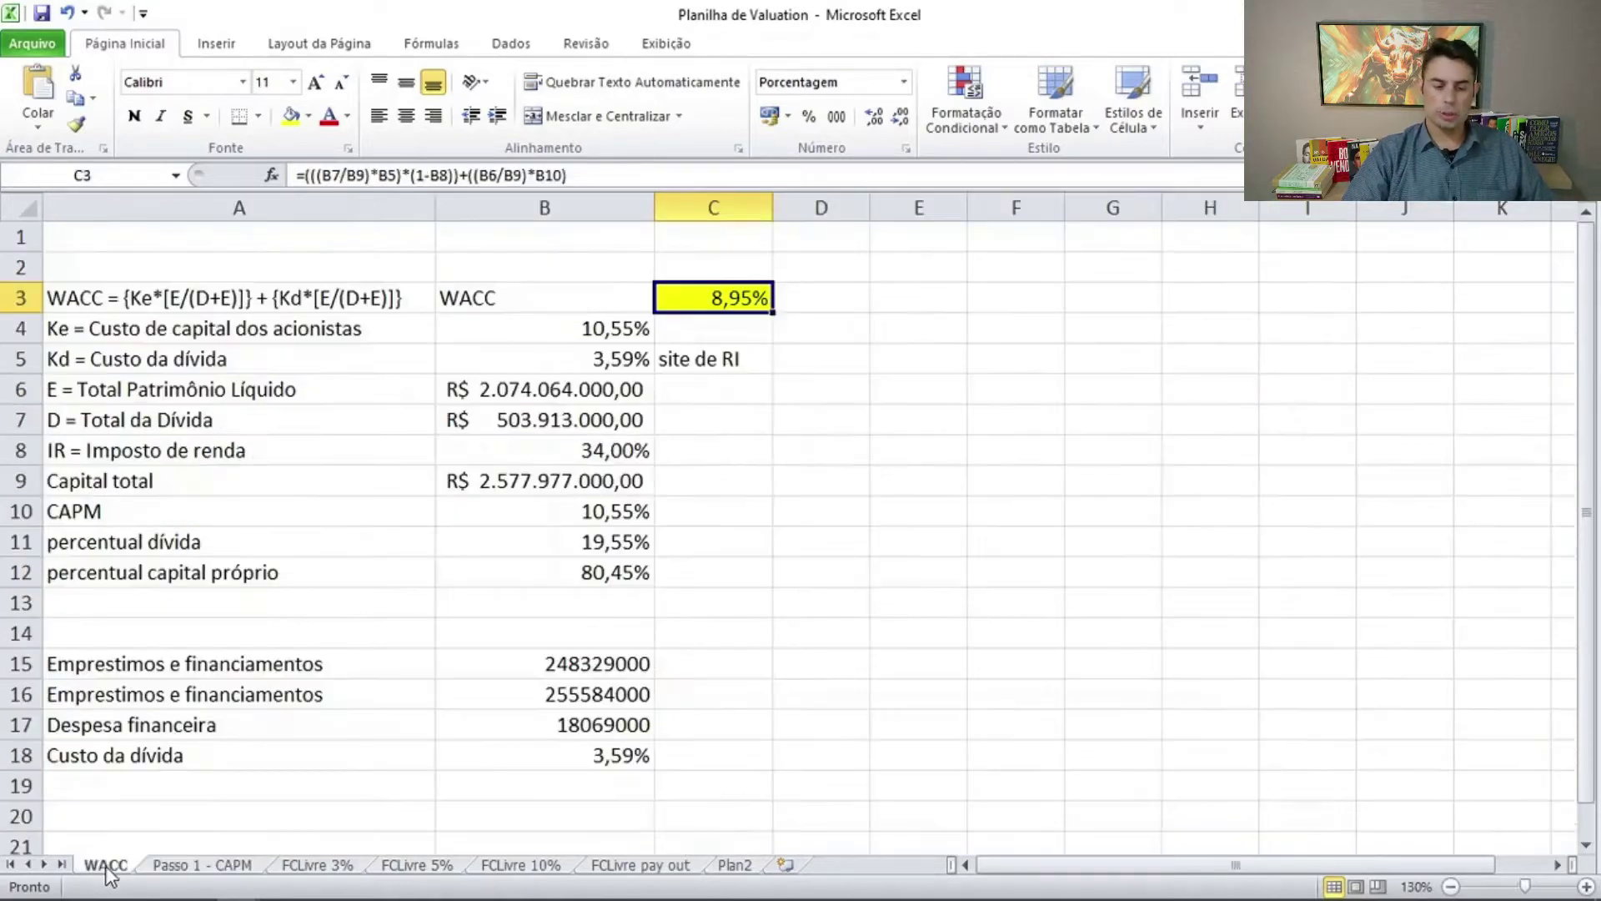
{"action": "left_click", "coordinate": [955, 560]}
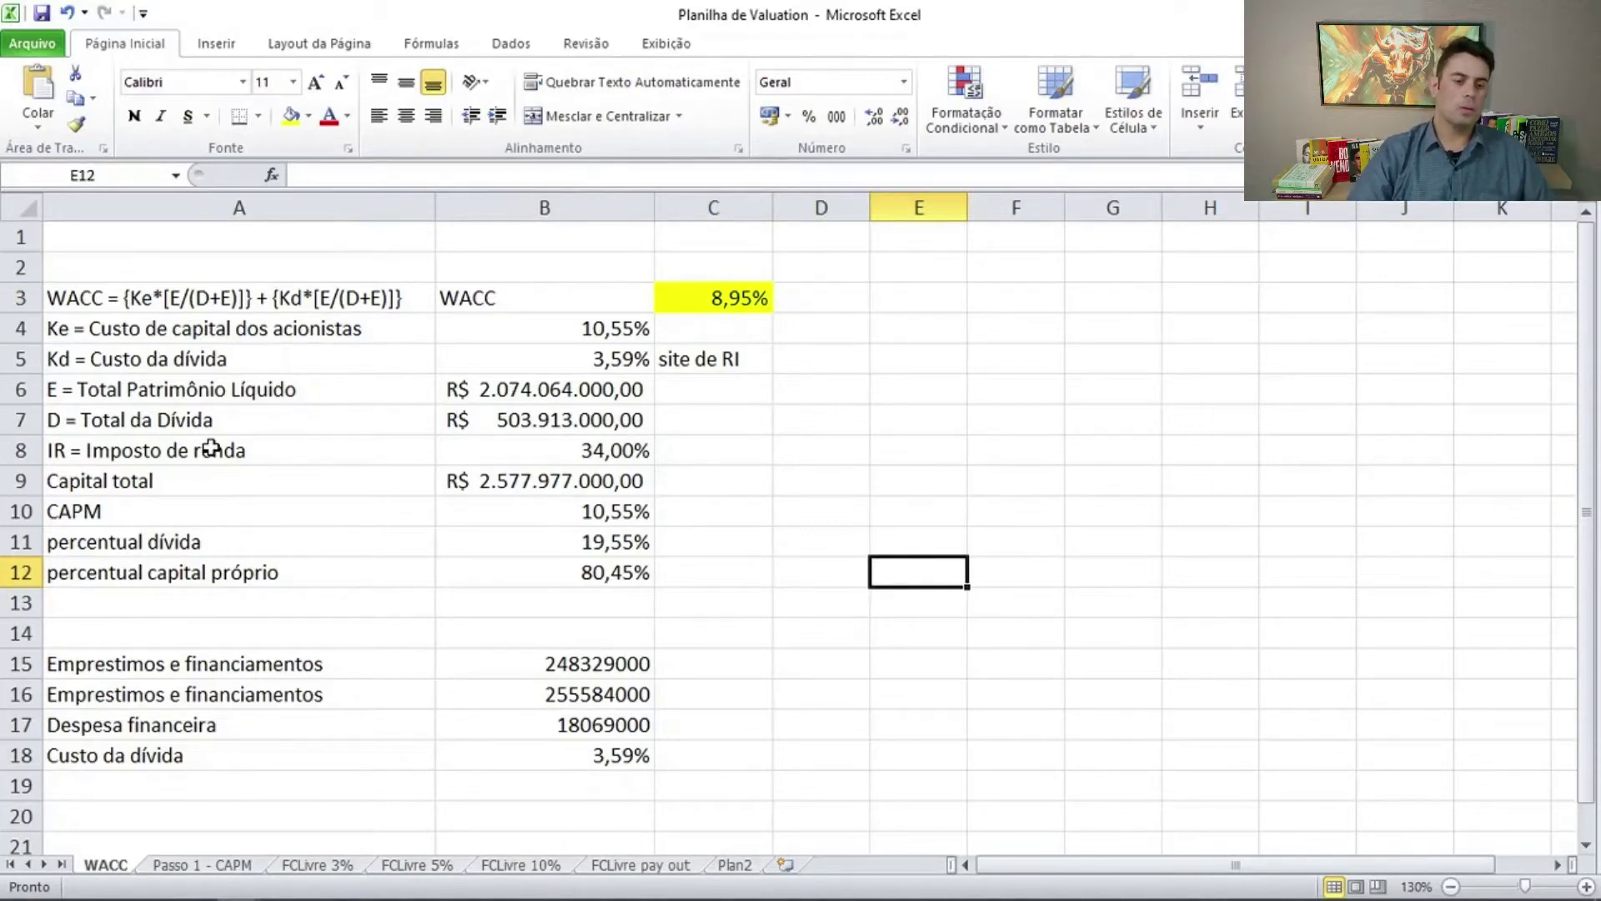
{"action": "left_click", "coordinate": [209, 297]}
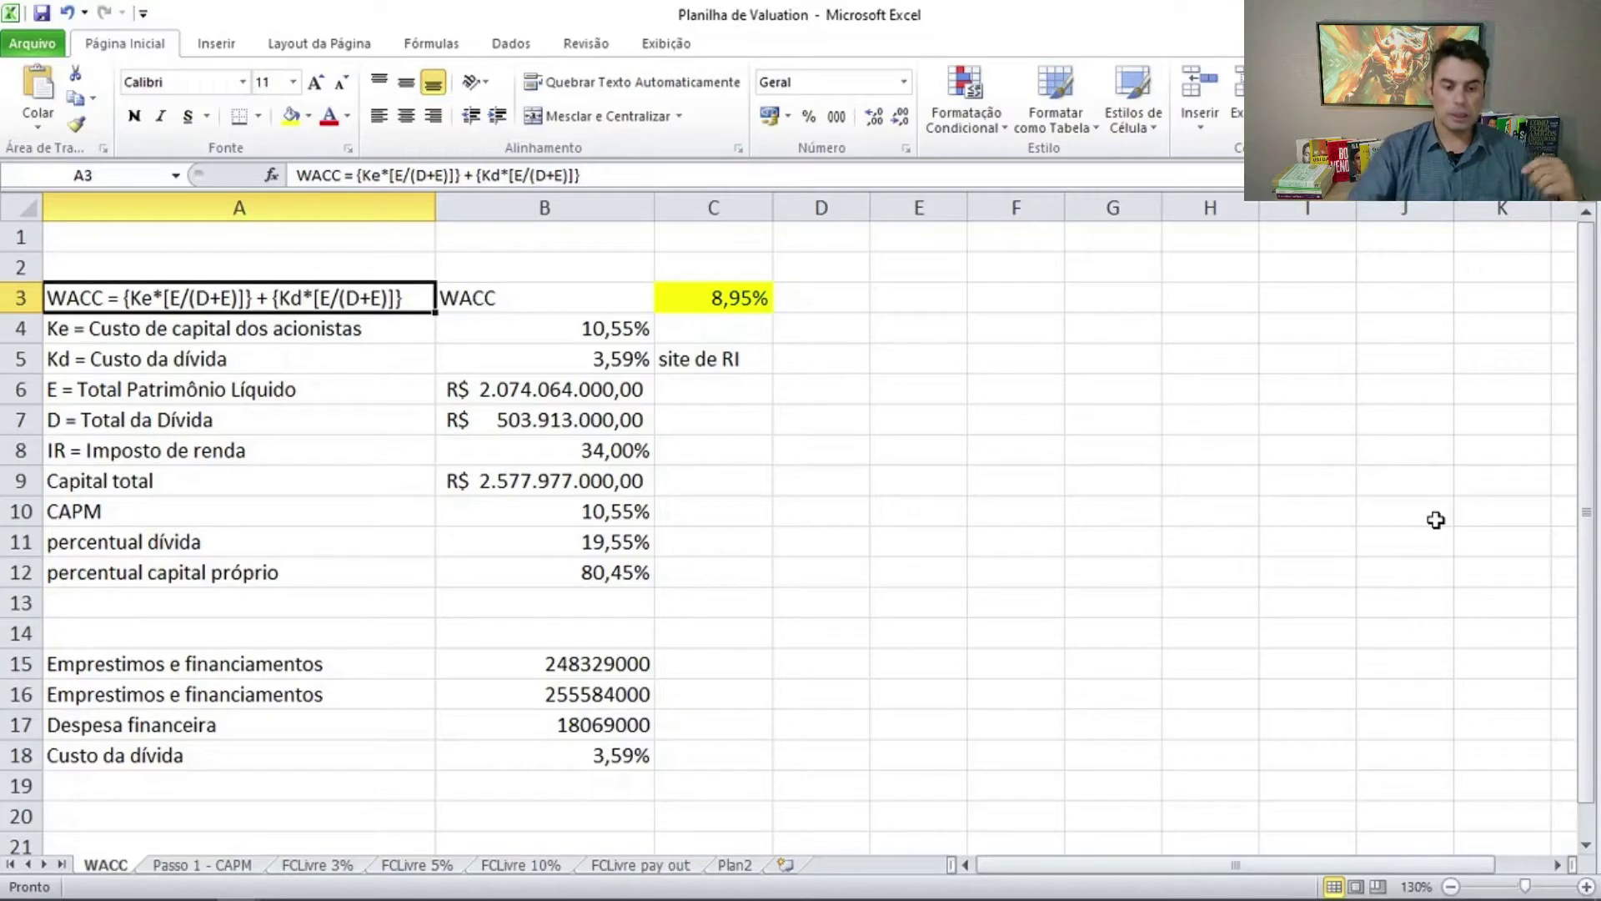
{"action": "left_click", "coordinate": [343, 427]}
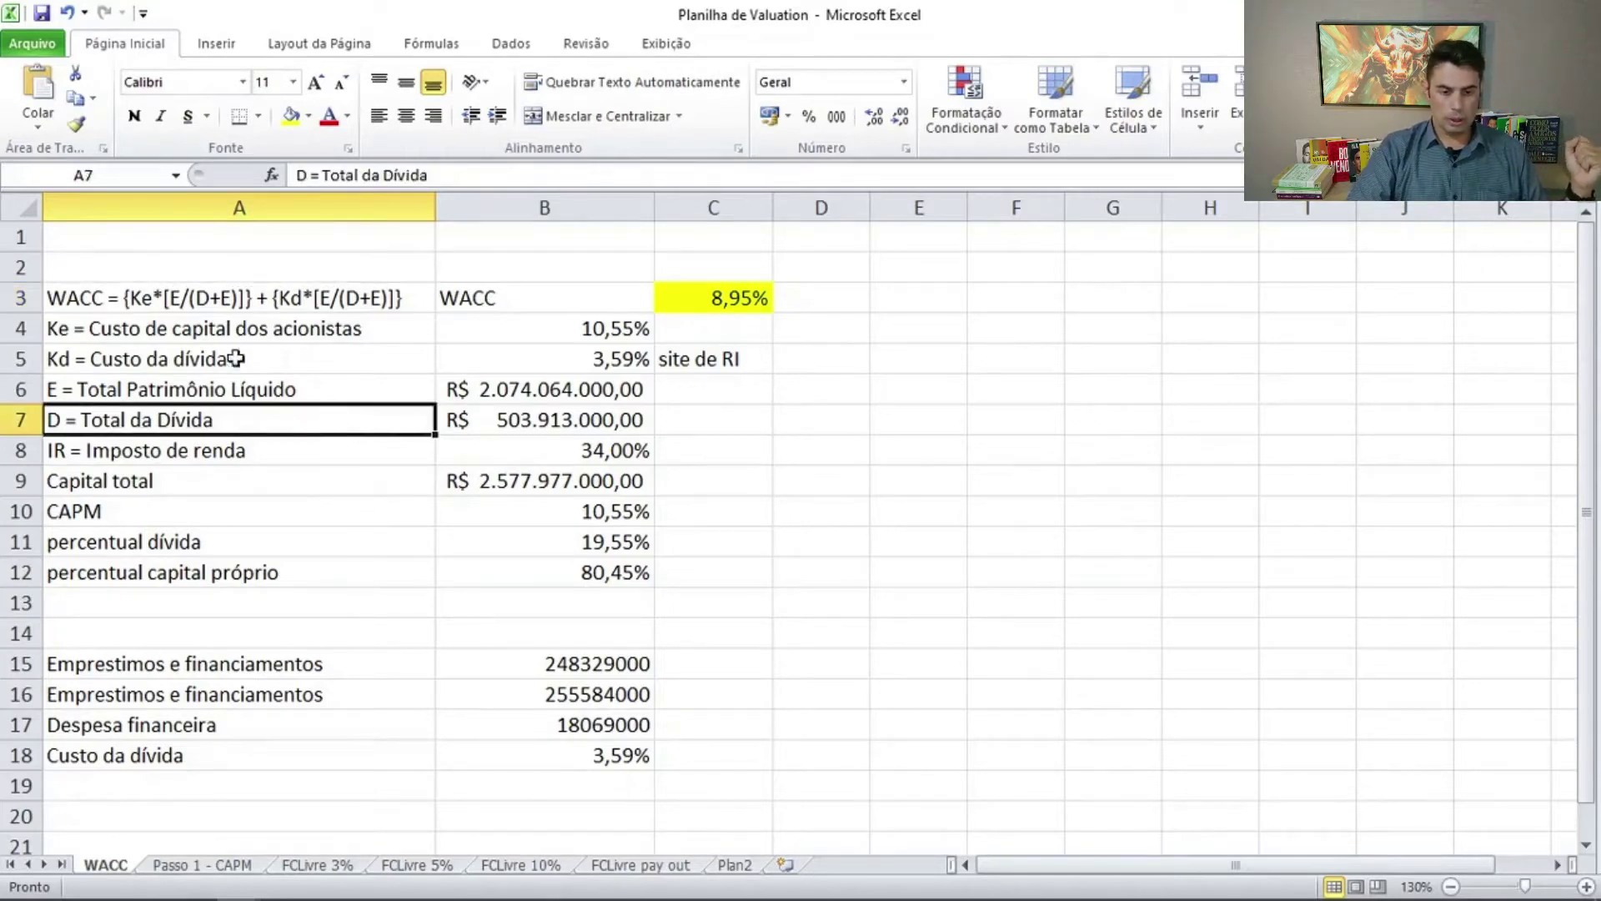
{"action": "left_click", "coordinate": [173, 310]}
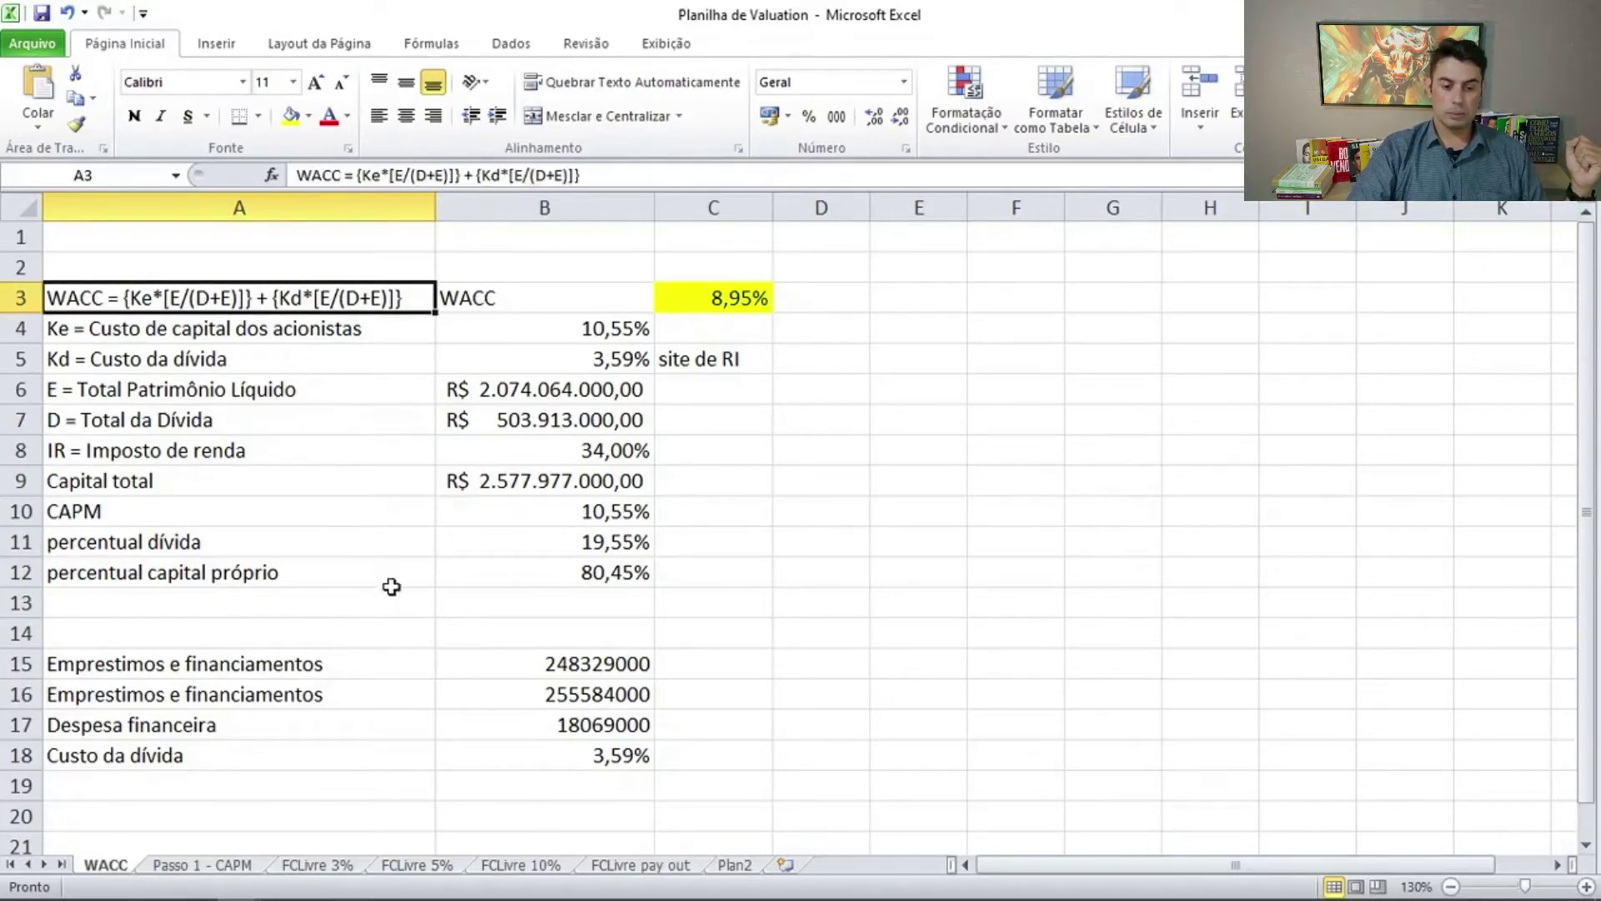
{"action": "left_click", "coordinate": [698, 290]}
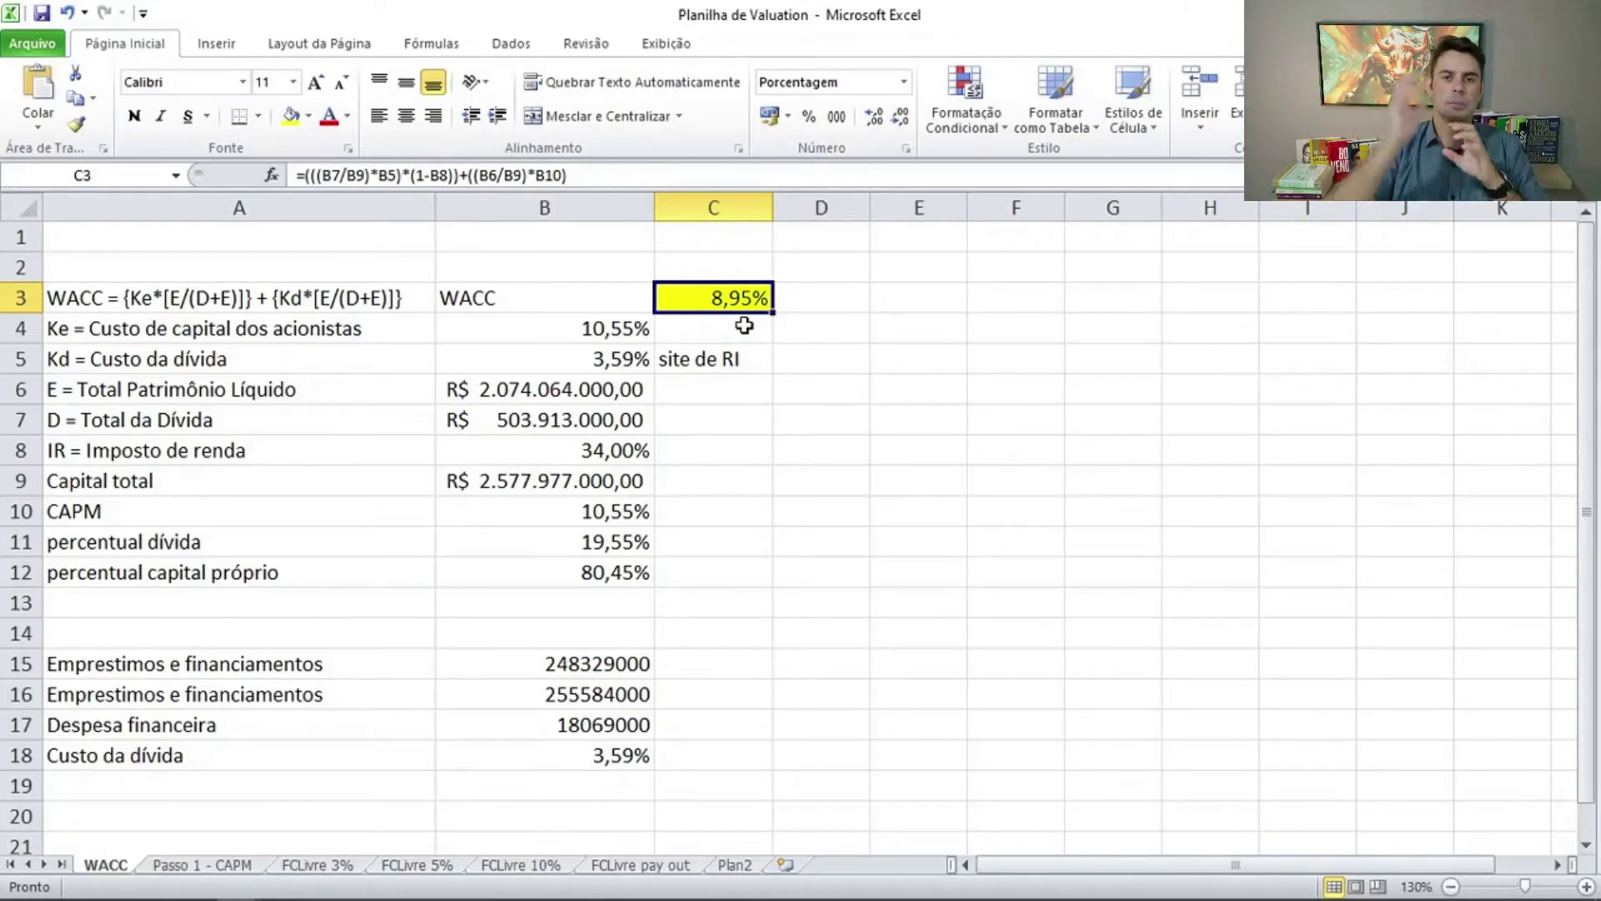
Examine the FCLivre 3% sheet's 2020 base cash flow, yearly growth rates from 2021 and the 2022 projection formula
{"action": "key", "text": "ctrl+Page_Down"}
{"action": "key", "text": "ctrl+Page_Down"}
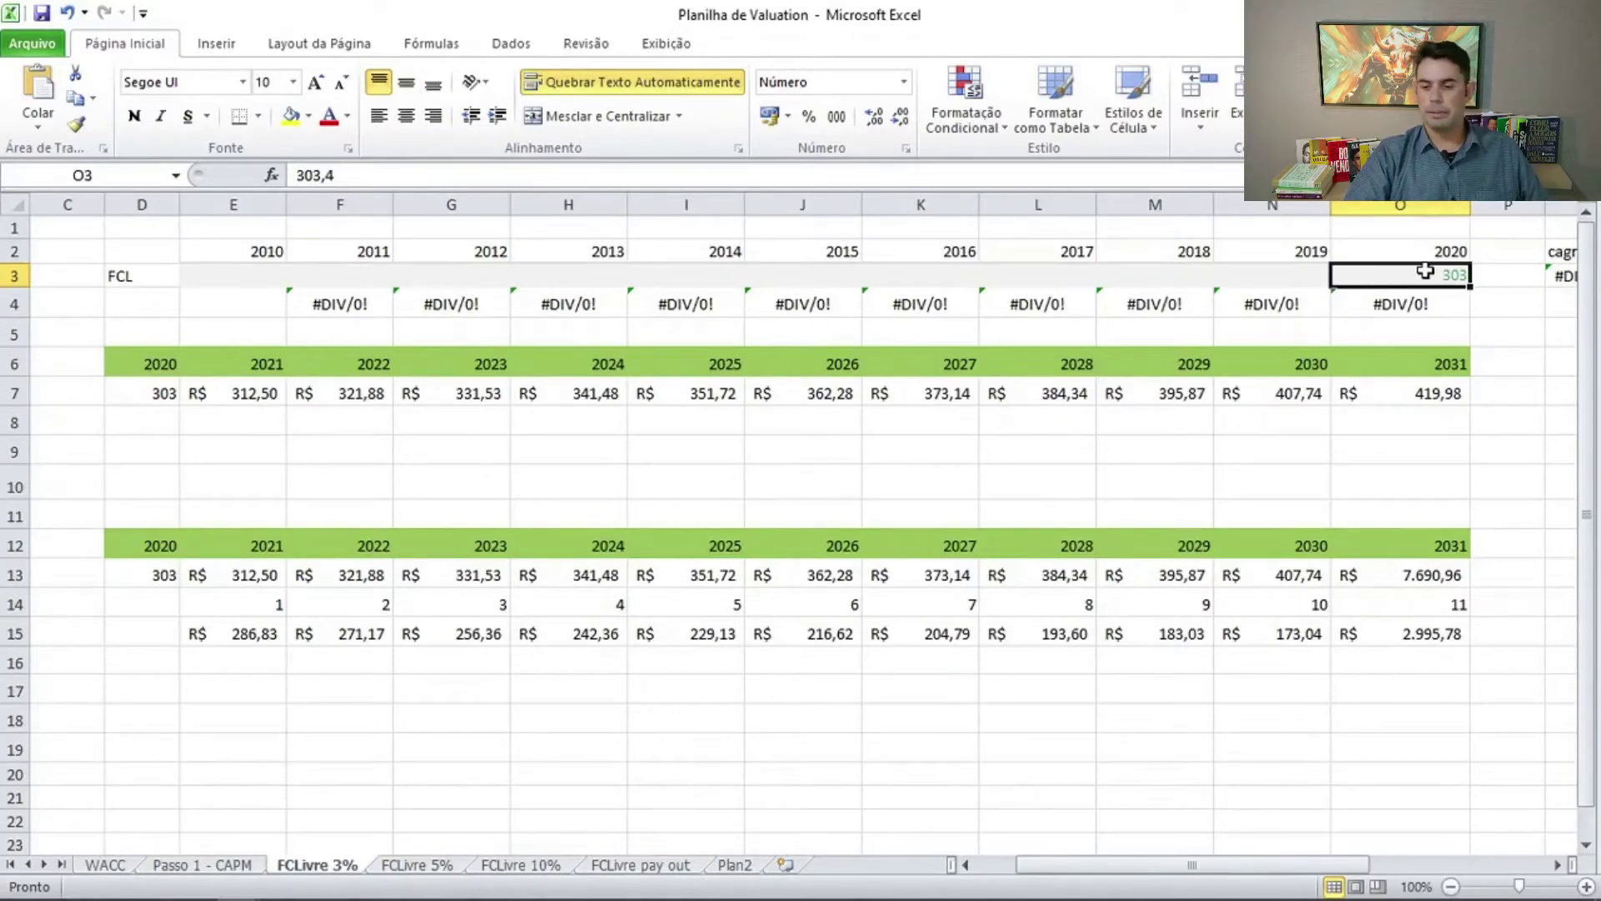
{"action": "left_click", "coordinate": [154, 400]}
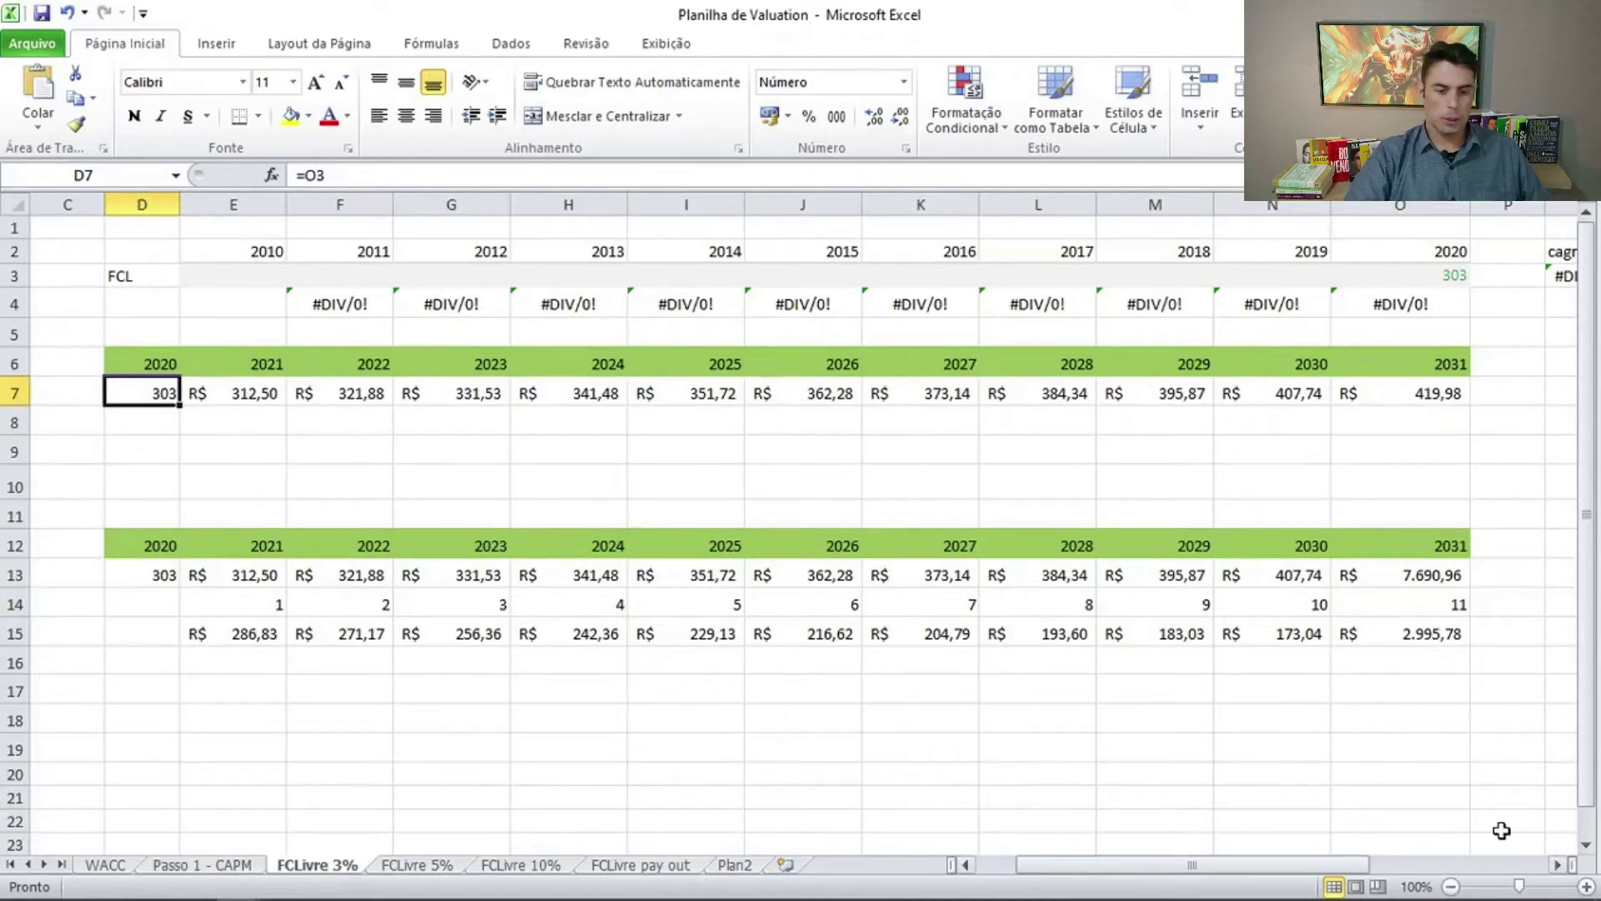
{"action": "left_click", "coordinate": [1556, 865]}
{"action": "left_click_drag", "start_coordinate": [1557, 867], "coordinate": [1557, 867]}
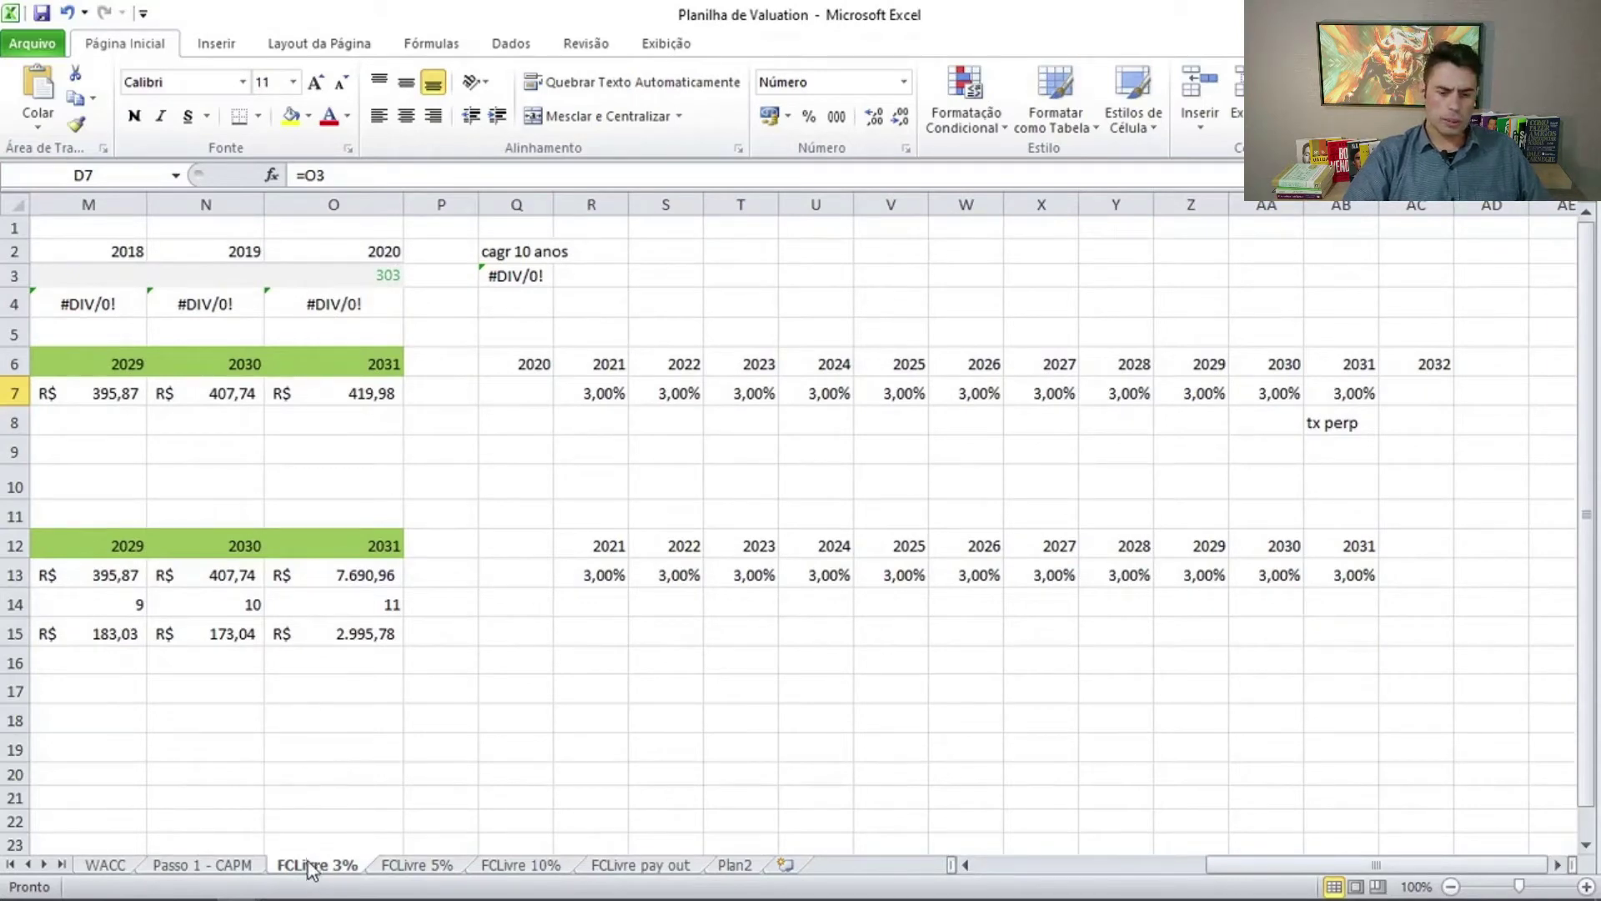
{"action": "left_click", "coordinate": [581, 394]}
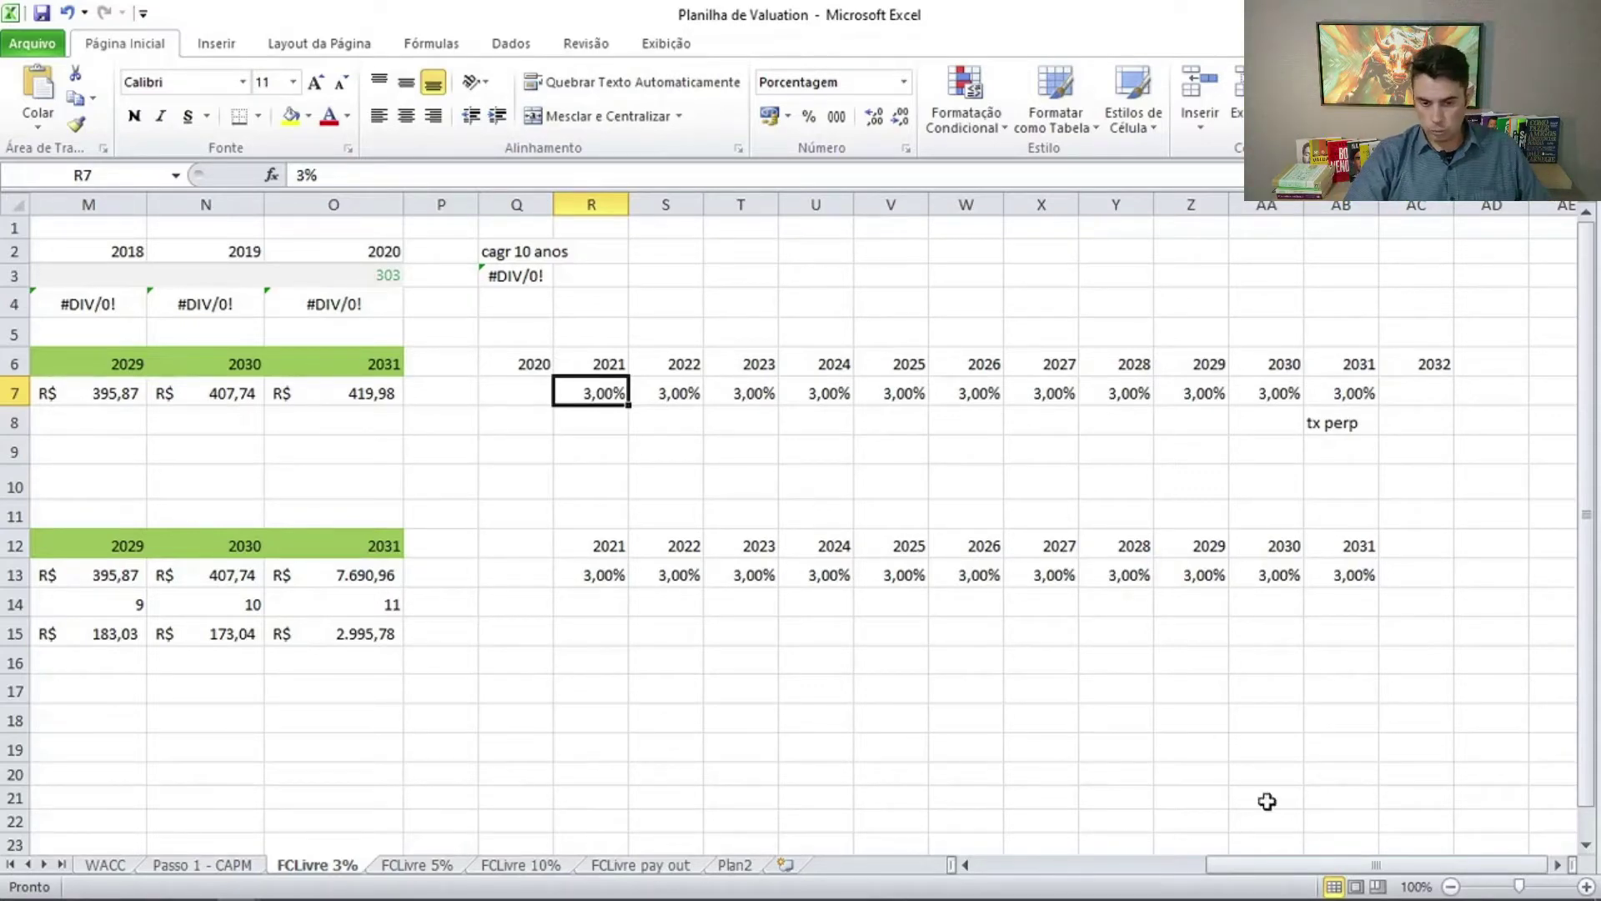
{"action": "left_click_drag", "start_coordinate": [1269, 871], "coordinate": [1069, 880]}
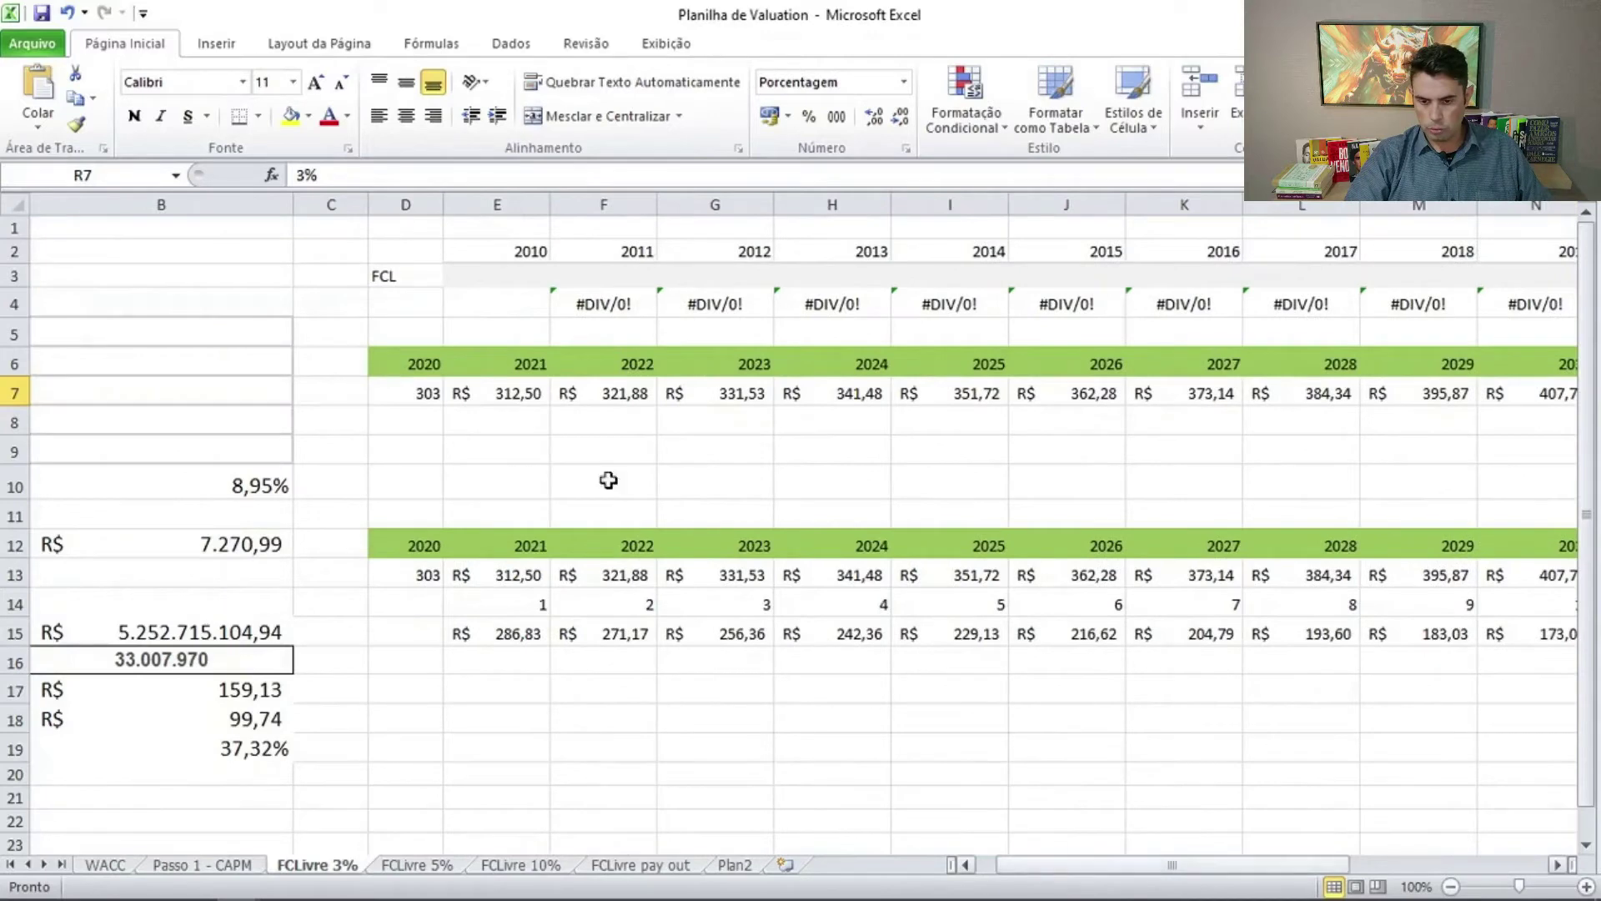
{"action": "left_click", "coordinate": [593, 397]}
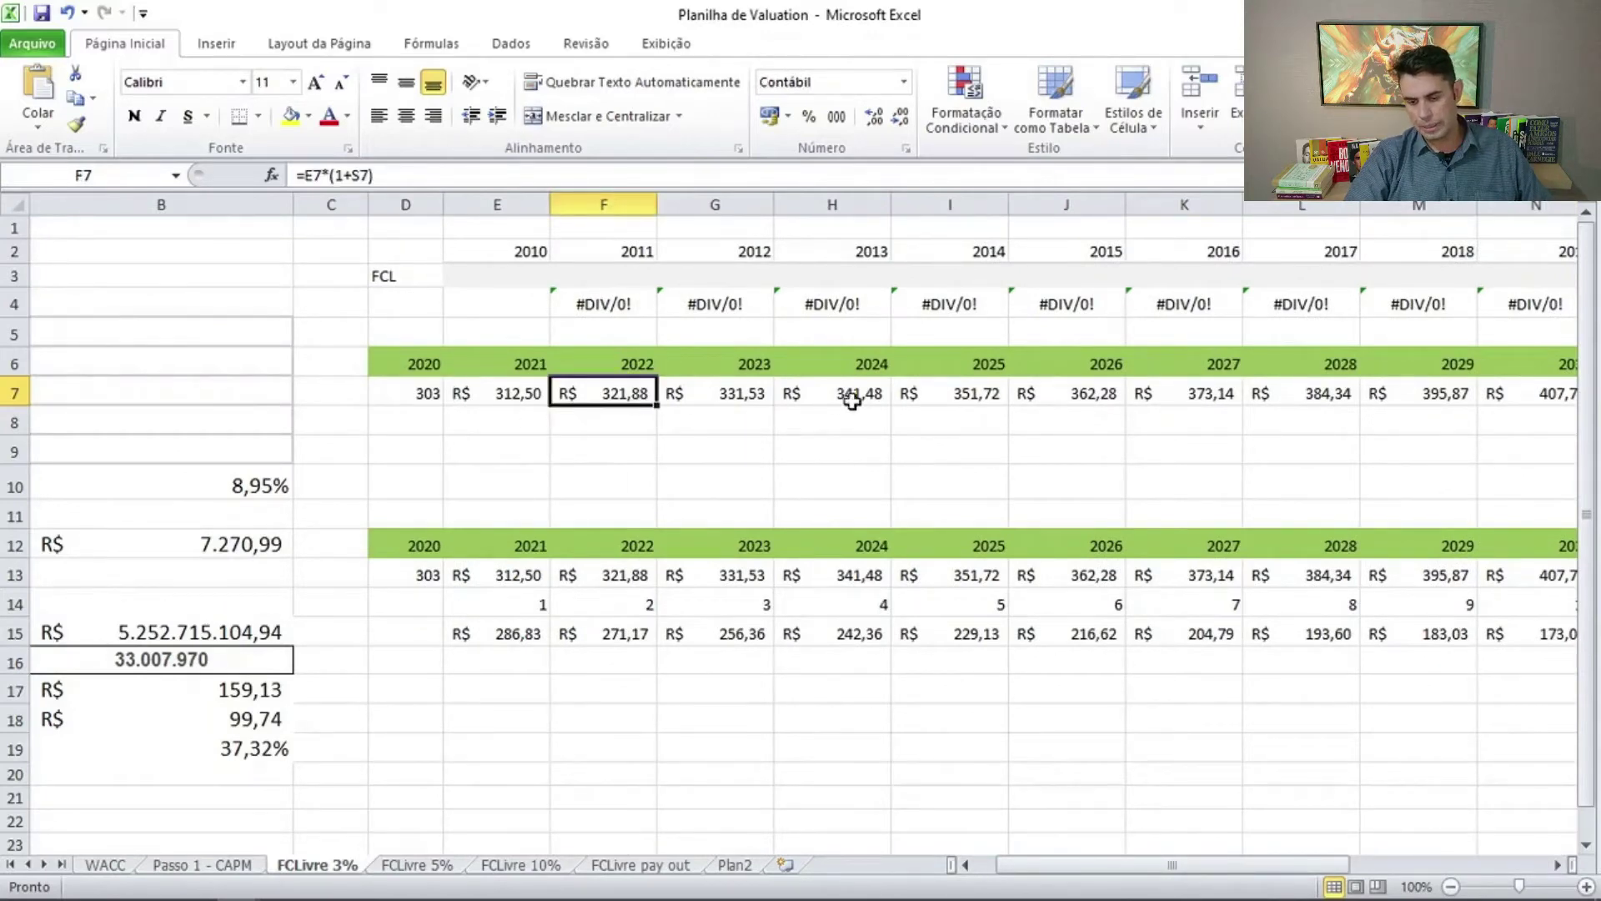
Review the FCLivre 3% valuation results: present value, number of shares, value per share, current quote and margin of safety
{"action": "left_click_drag", "start_coordinate": [1118, 865], "coordinate": [1098, 857]}
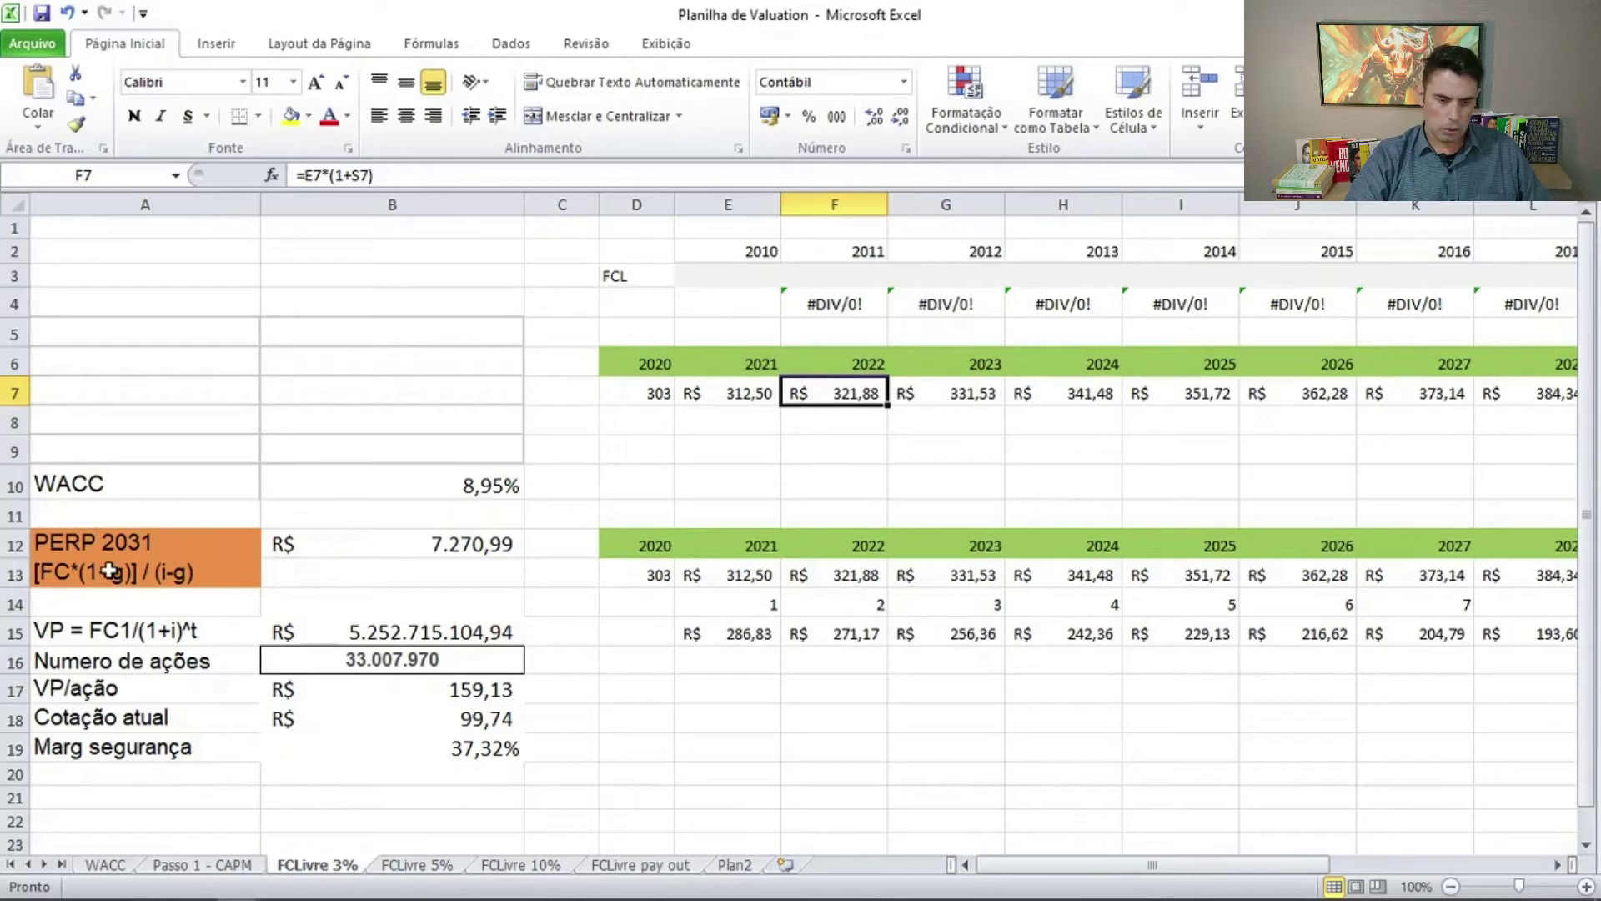
{"action": "left_click", "coordinate": [390, 631]}
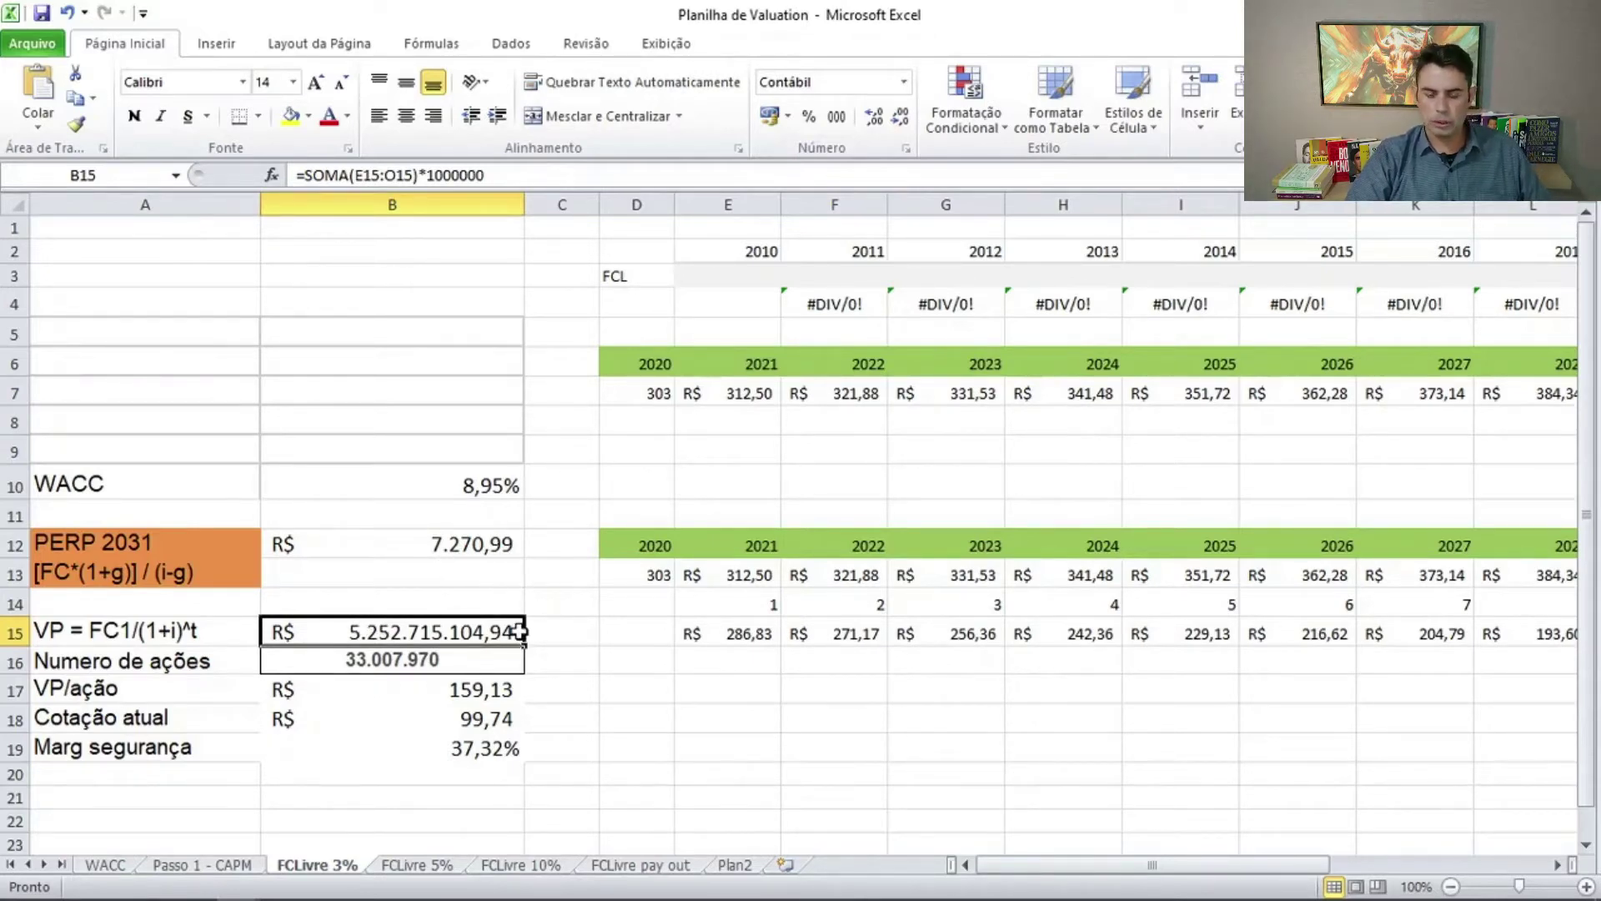
{"action": "left_click", "coordinate": [453, 659]}
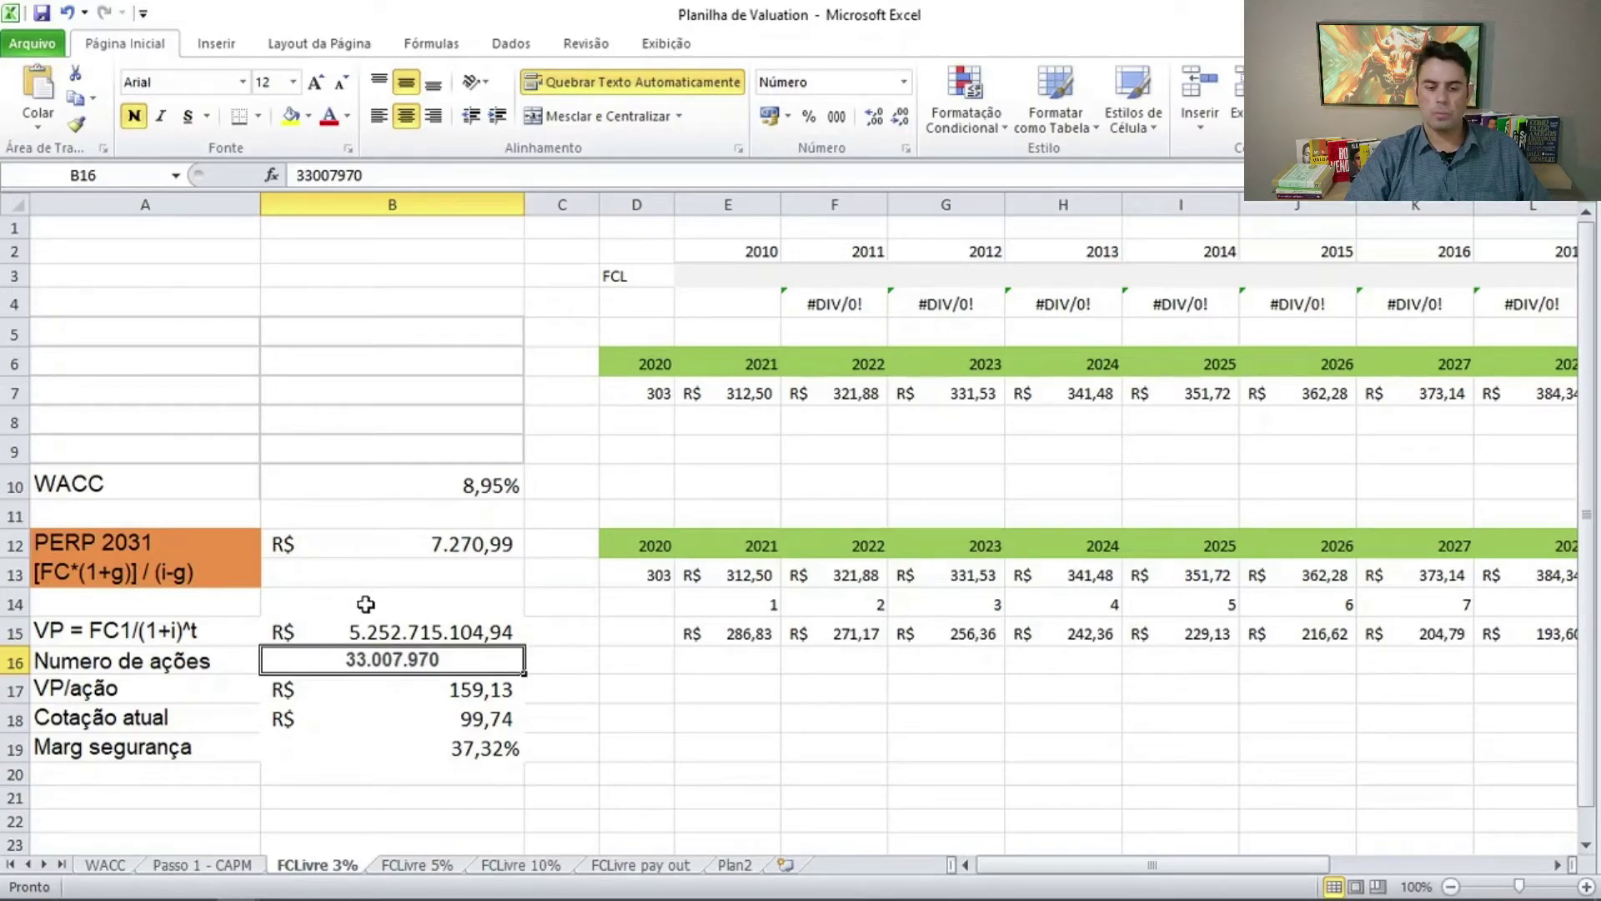
{"action": "left_click", "coordinate": [143, 690]}
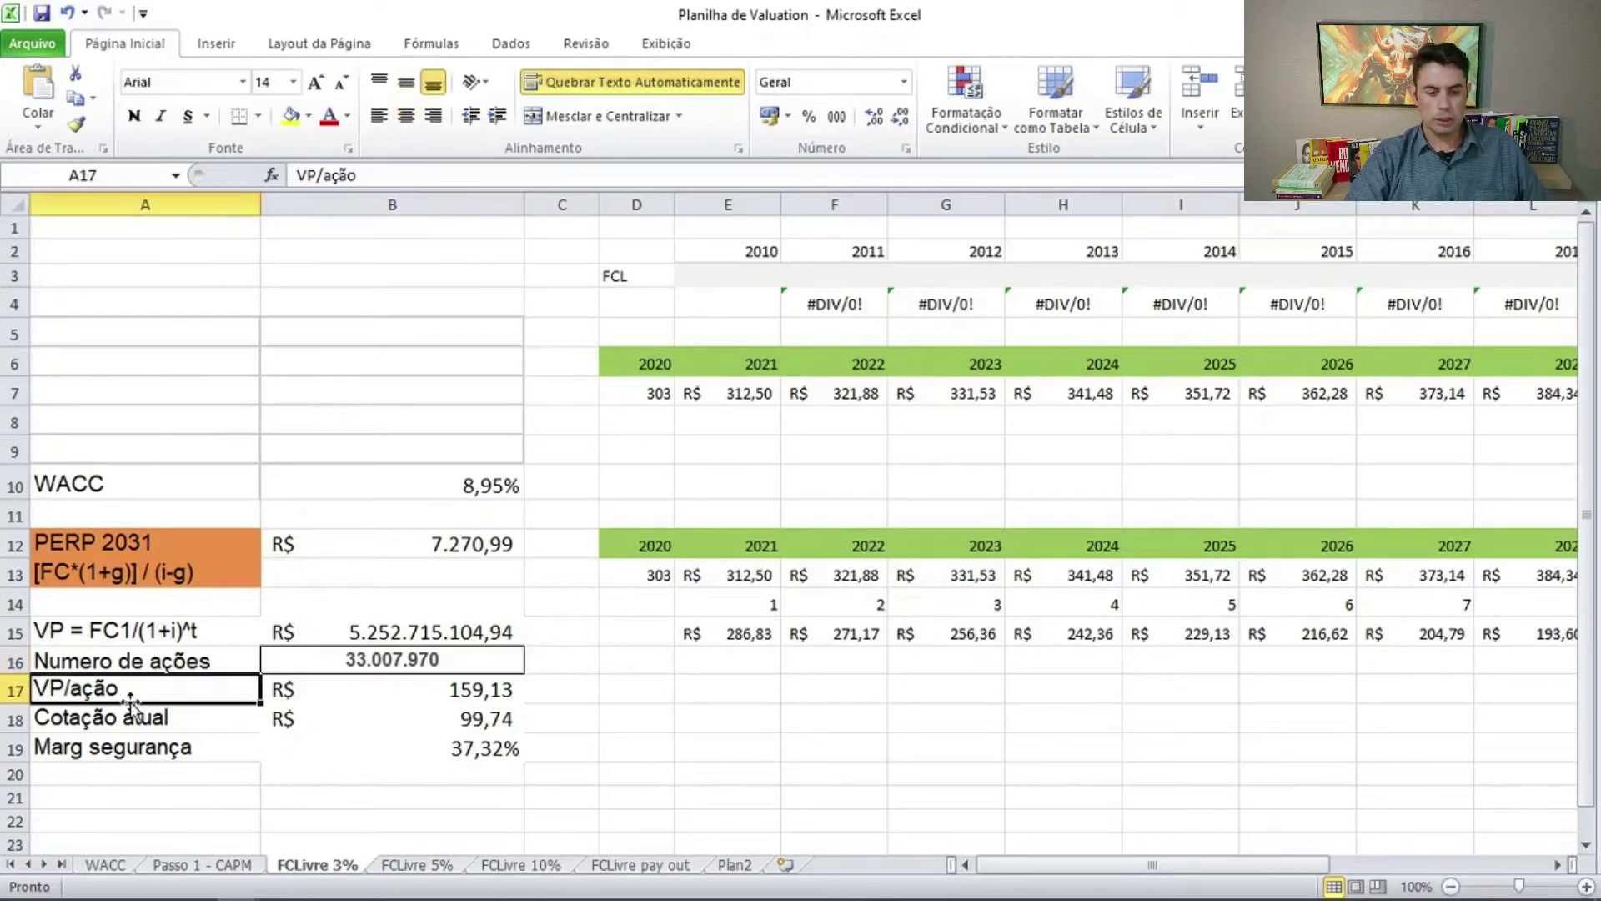
{"action": "left_click", "coordinate": [376, 695]}
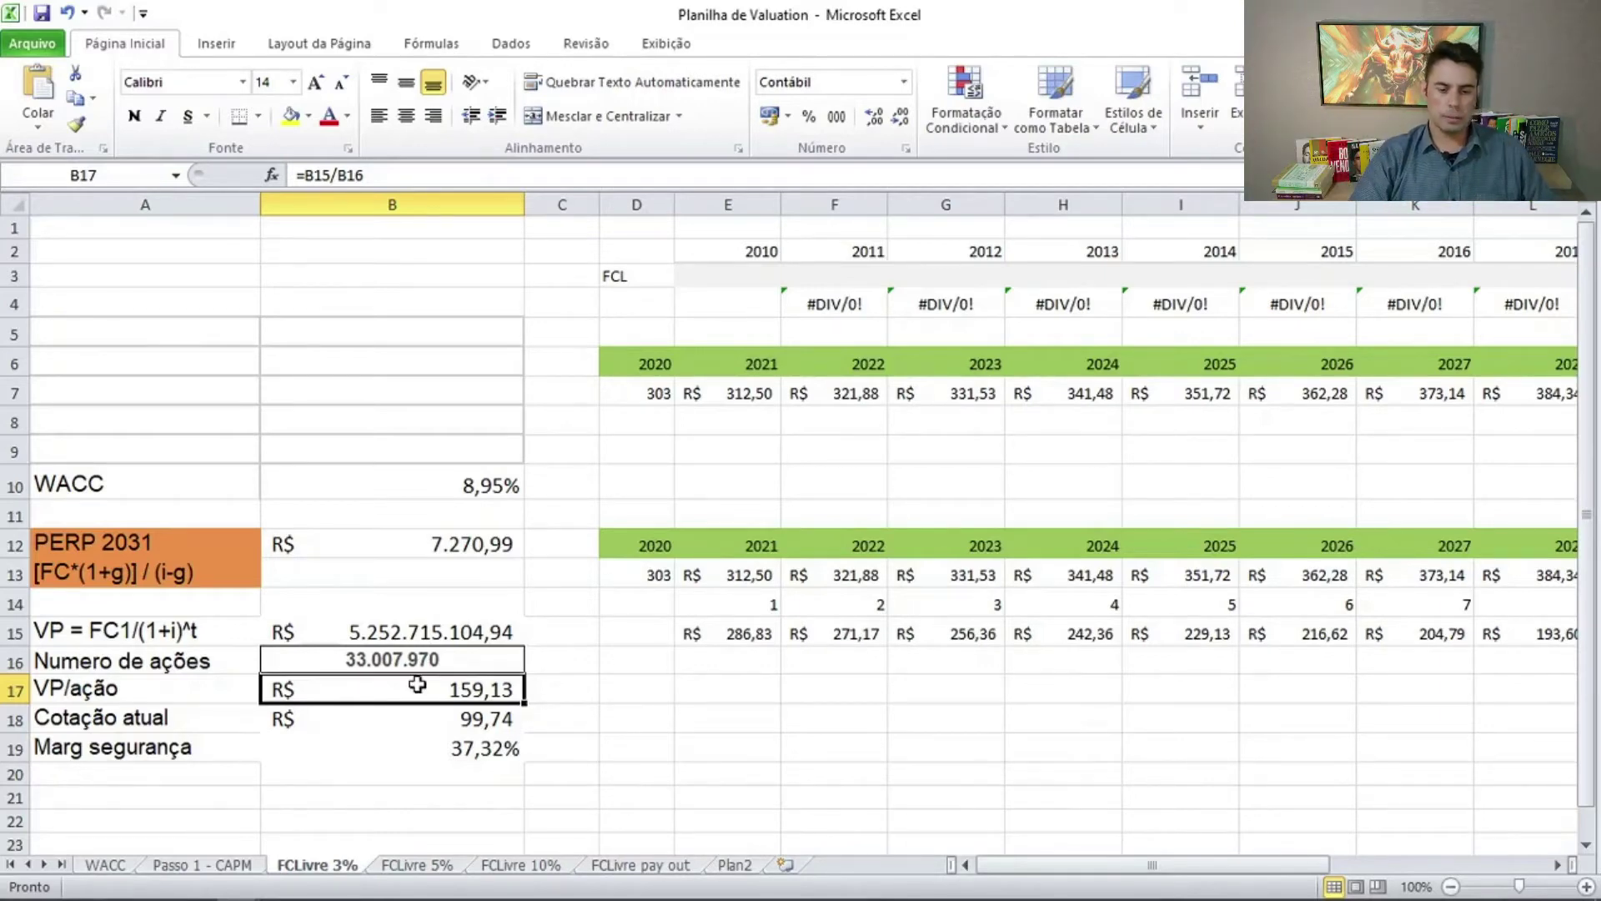
{"action": "left_click", "coordinate": [124, 718]}
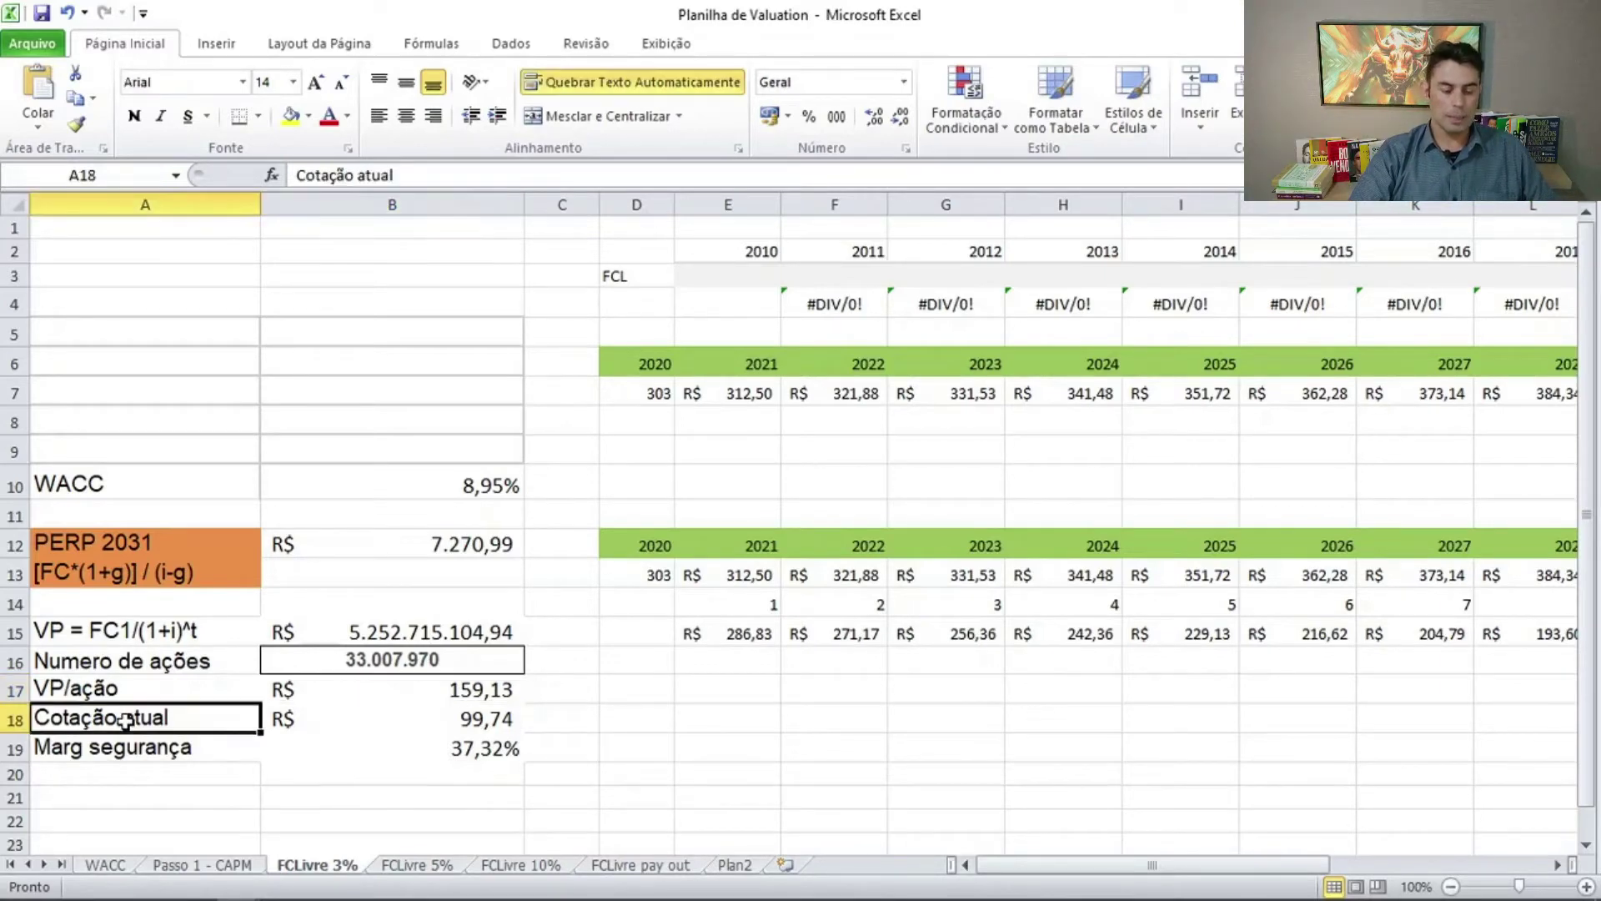
{"action": "left_click", "coordinate": [365, 718]}
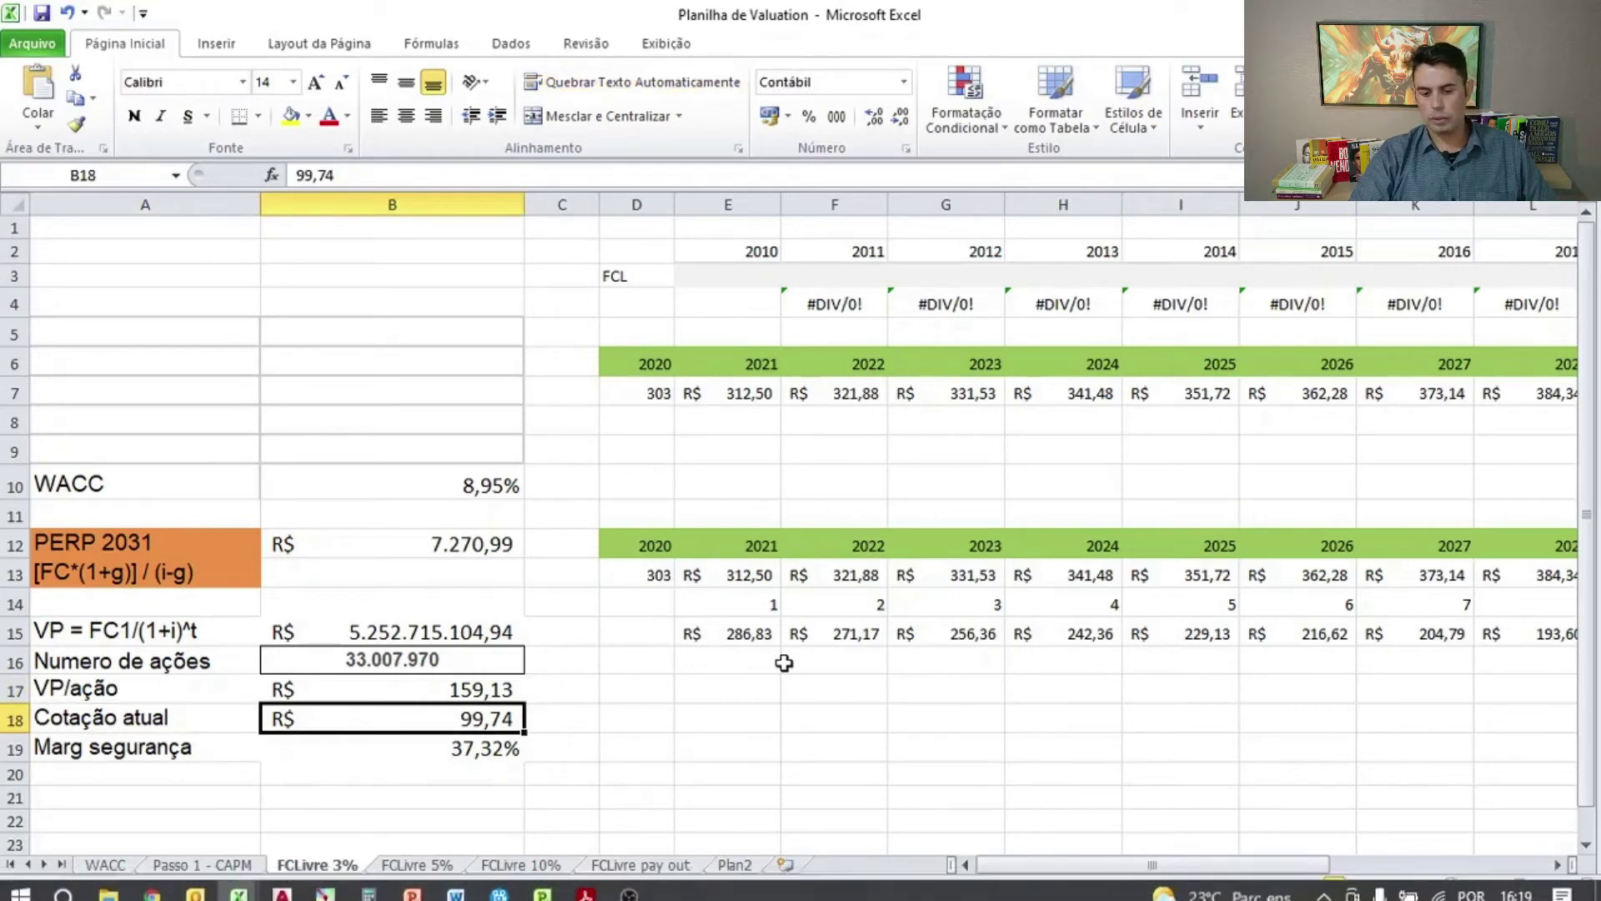
{"action": "left_click", "coordinate": [447, 753]}
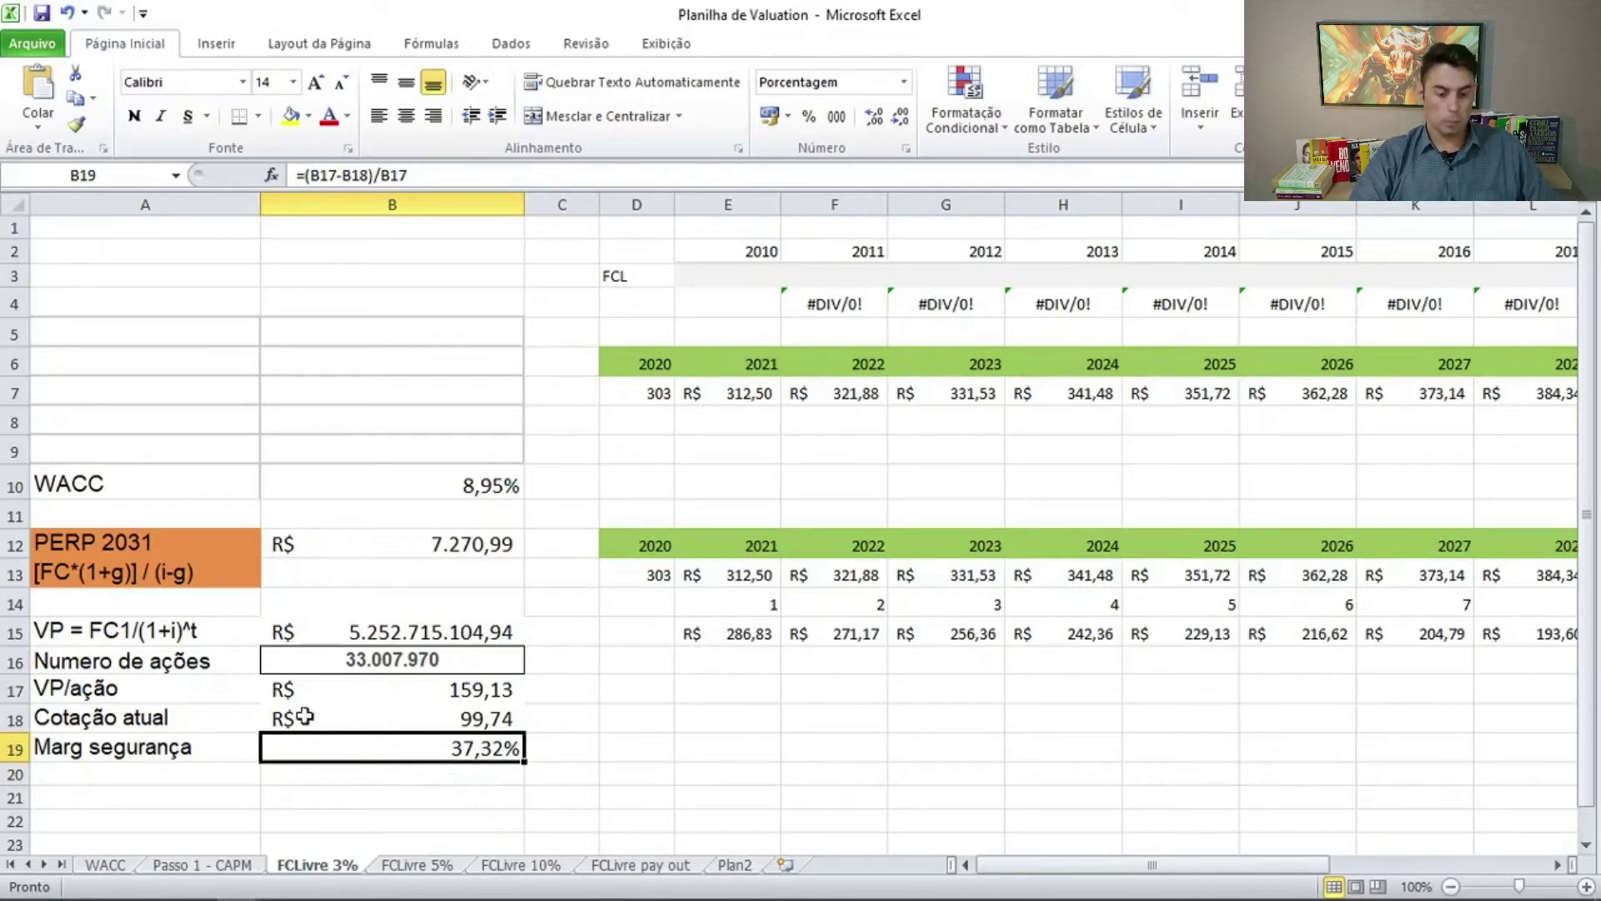
Examine the FCLivre 5% sheet's valuation results, yearly growth rates and the 2031 perpetuity rate in cell AB7
{"action": "left_click", "coordinate": [418, 867]}
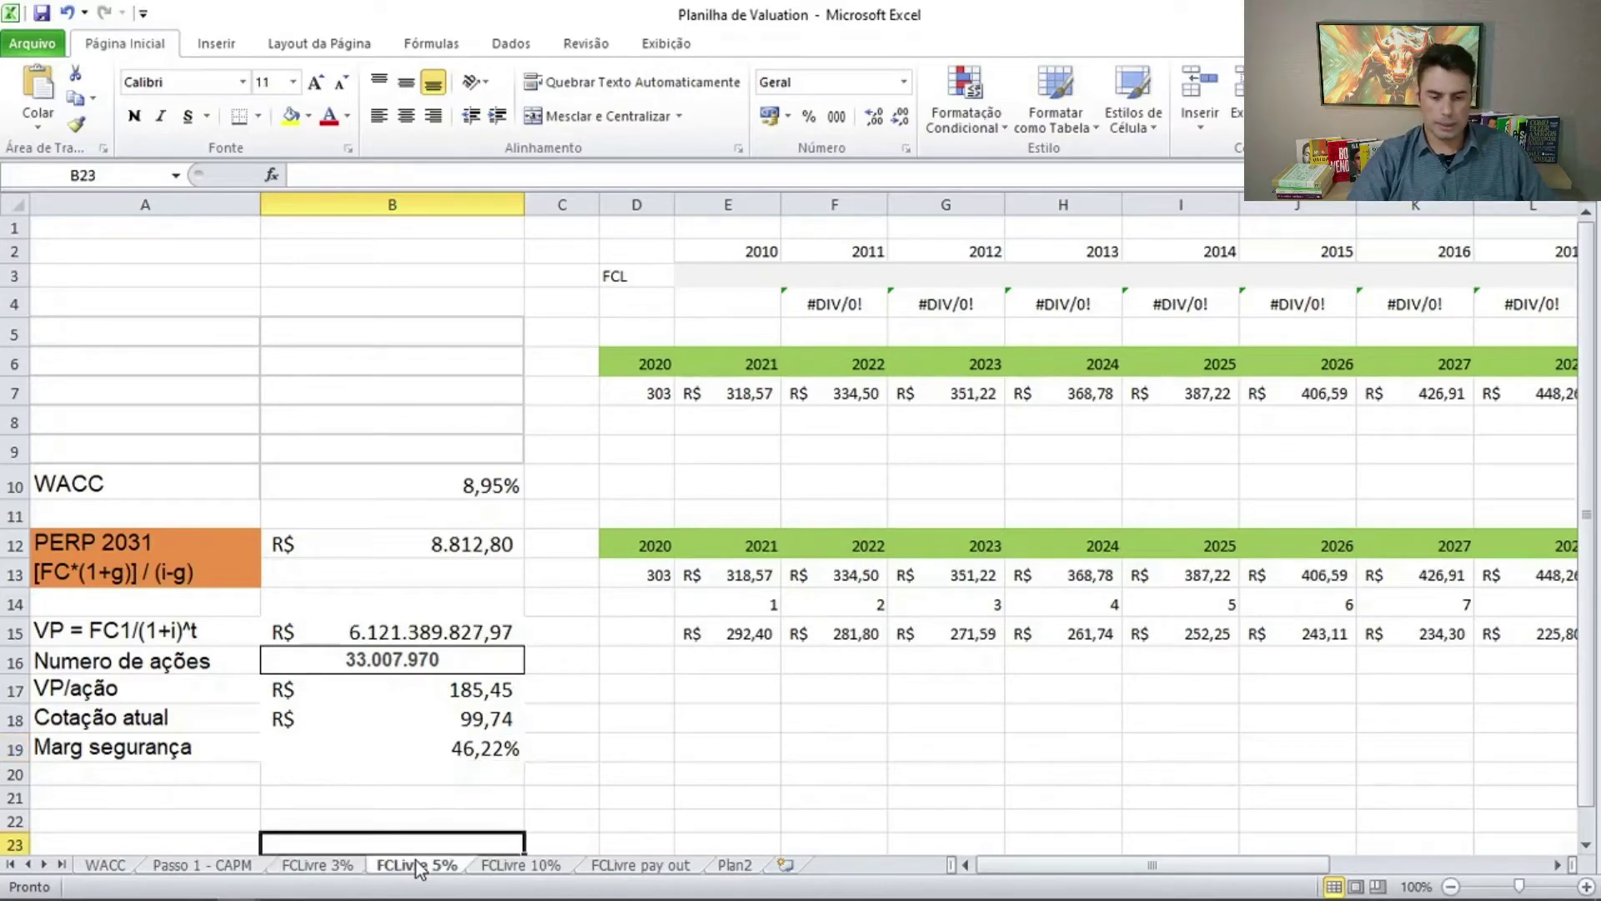
{"action": "scroll", "coordinate": [325, 584], "scroll_direction": "down", "scroll_amount": 1}
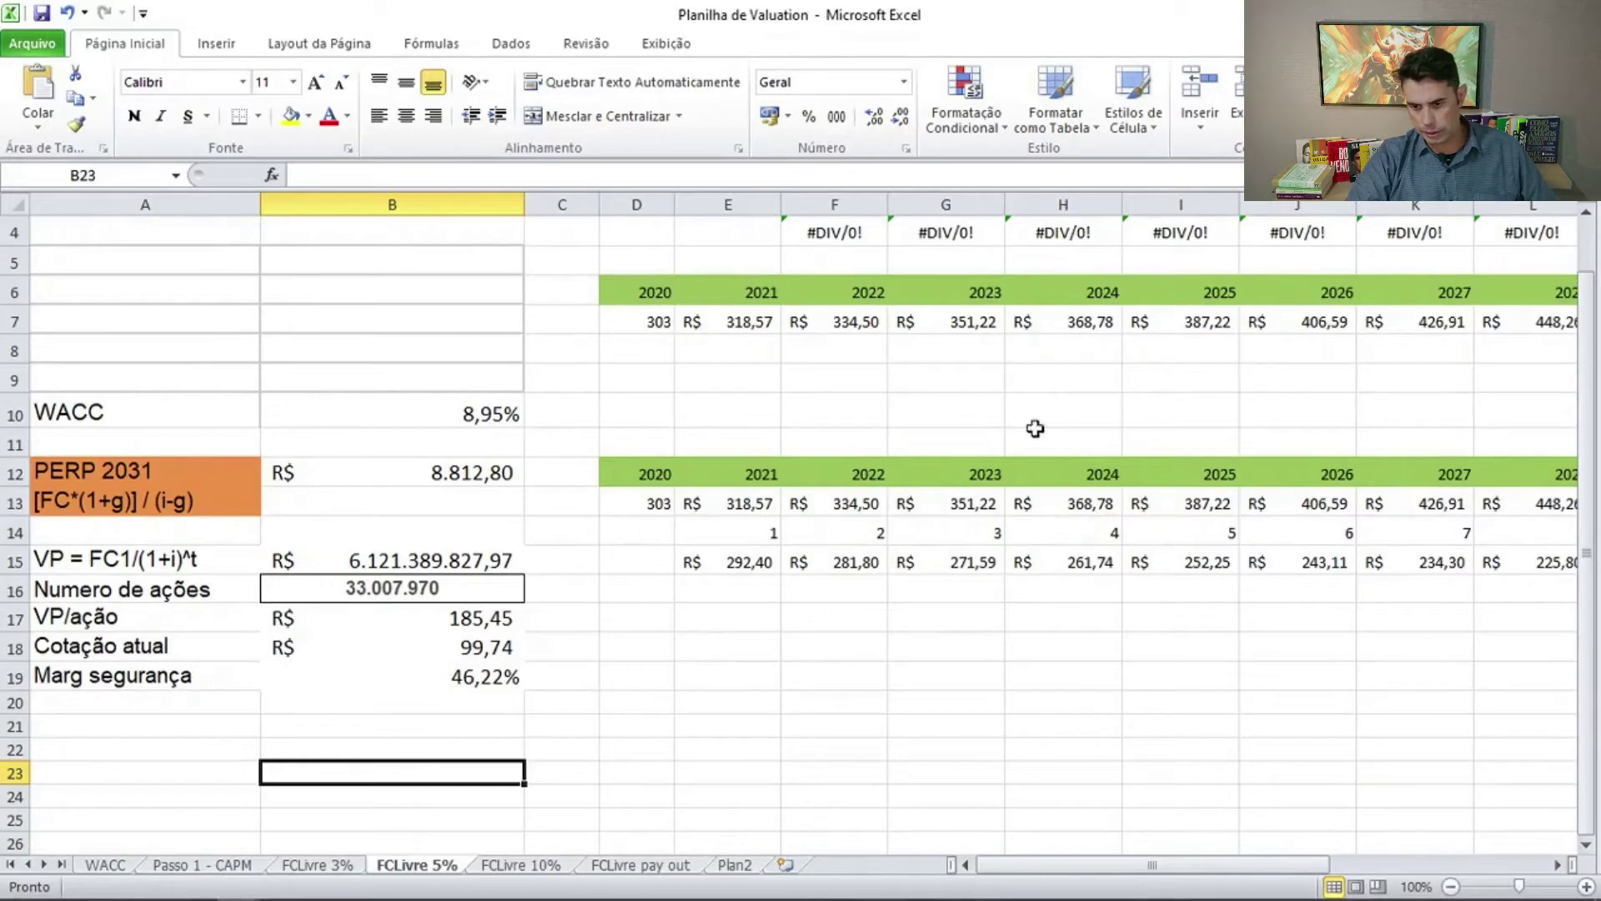
{"action": "left_click_drag", "start_coordinate": [1179, 868], "coordinate": [1409, 844]}
{"action": "left_click", "coordinate": [1466, 319]}
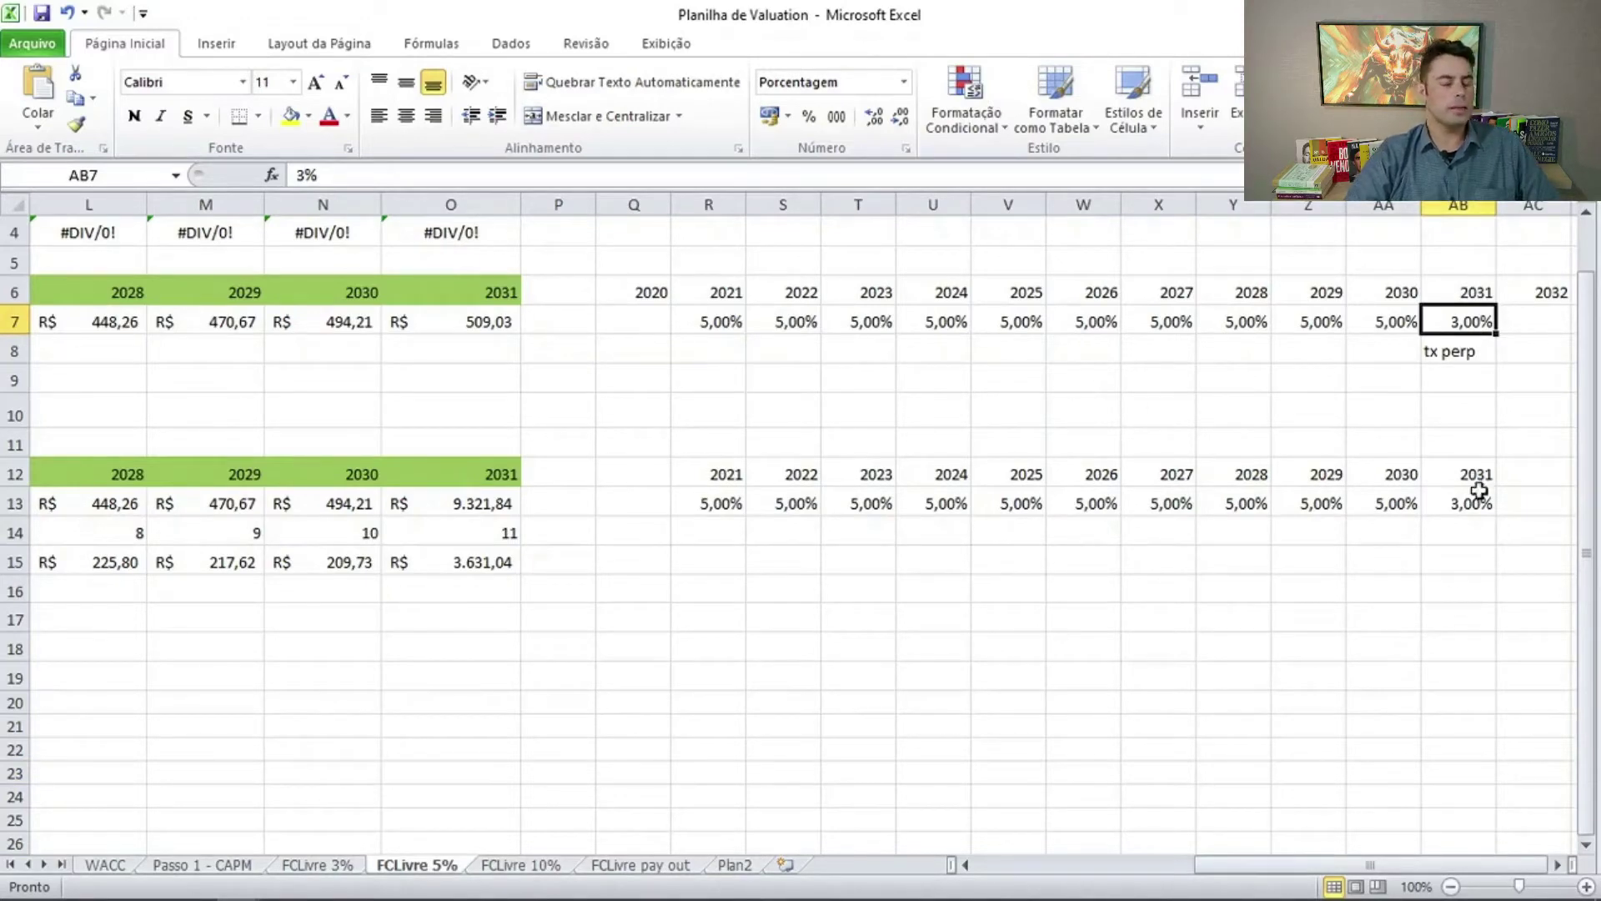
Compare the value per share in cell B17 on the FCLivre 5% and FCLivre 10% sheets
{"action": "left_click_drag", "start_coordinate": [1282, 868], "coordinate": [1054, 865]}
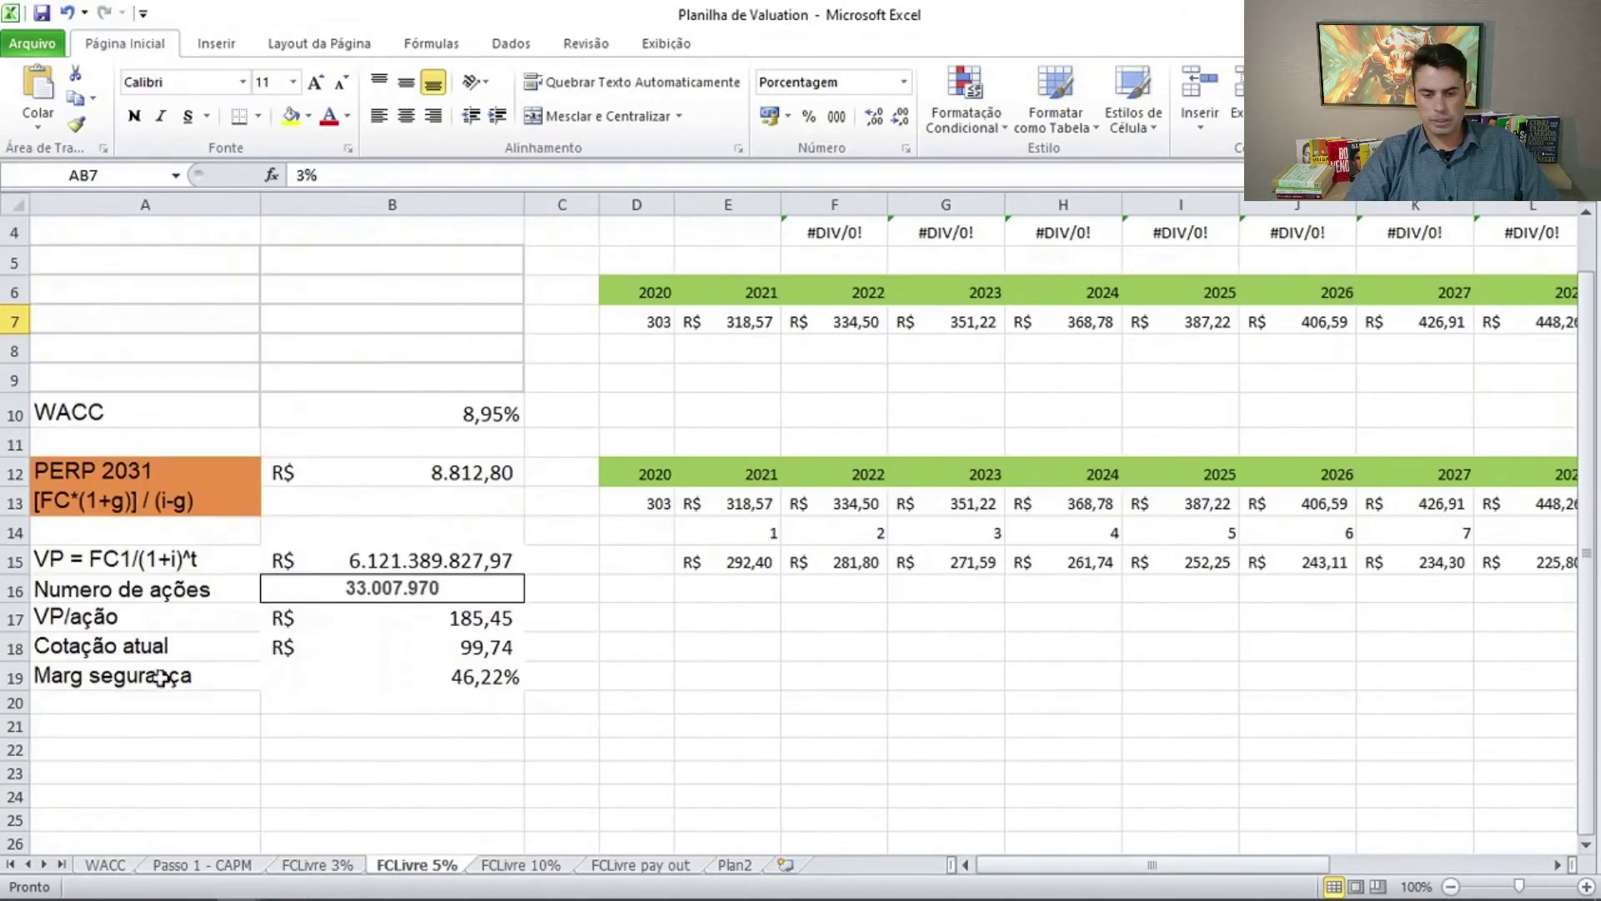
{"action": "left_click", "coordinate": [414, 616]}
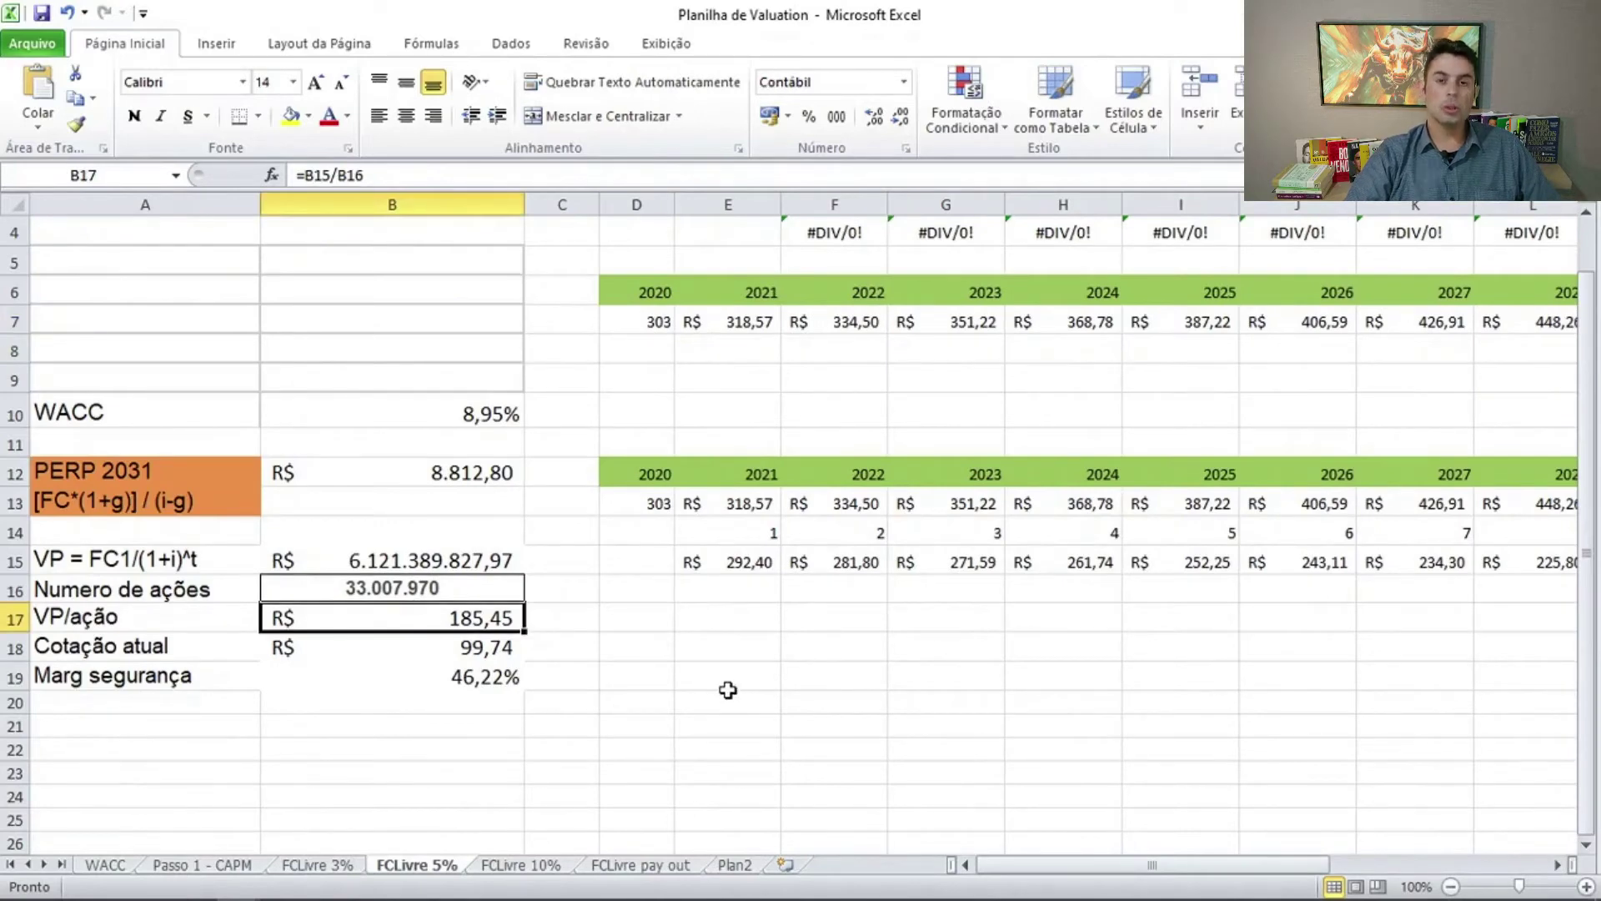
{"action": "left_click", "coordinate": [527, 867]}
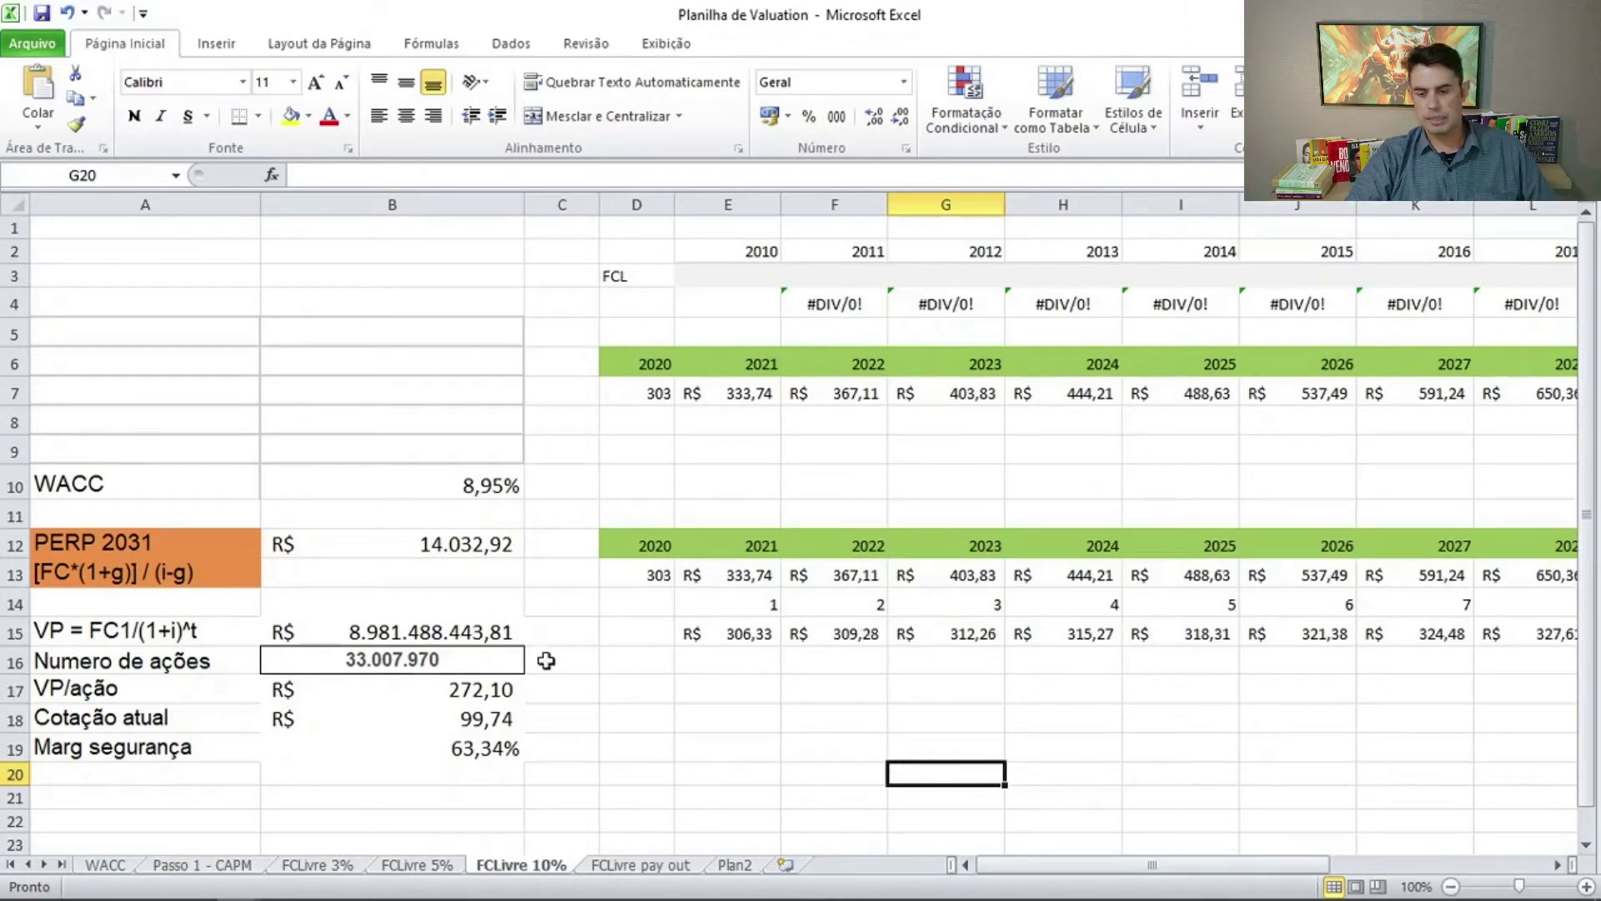
{"action": "left_click", "coordinate": [466, 696]}
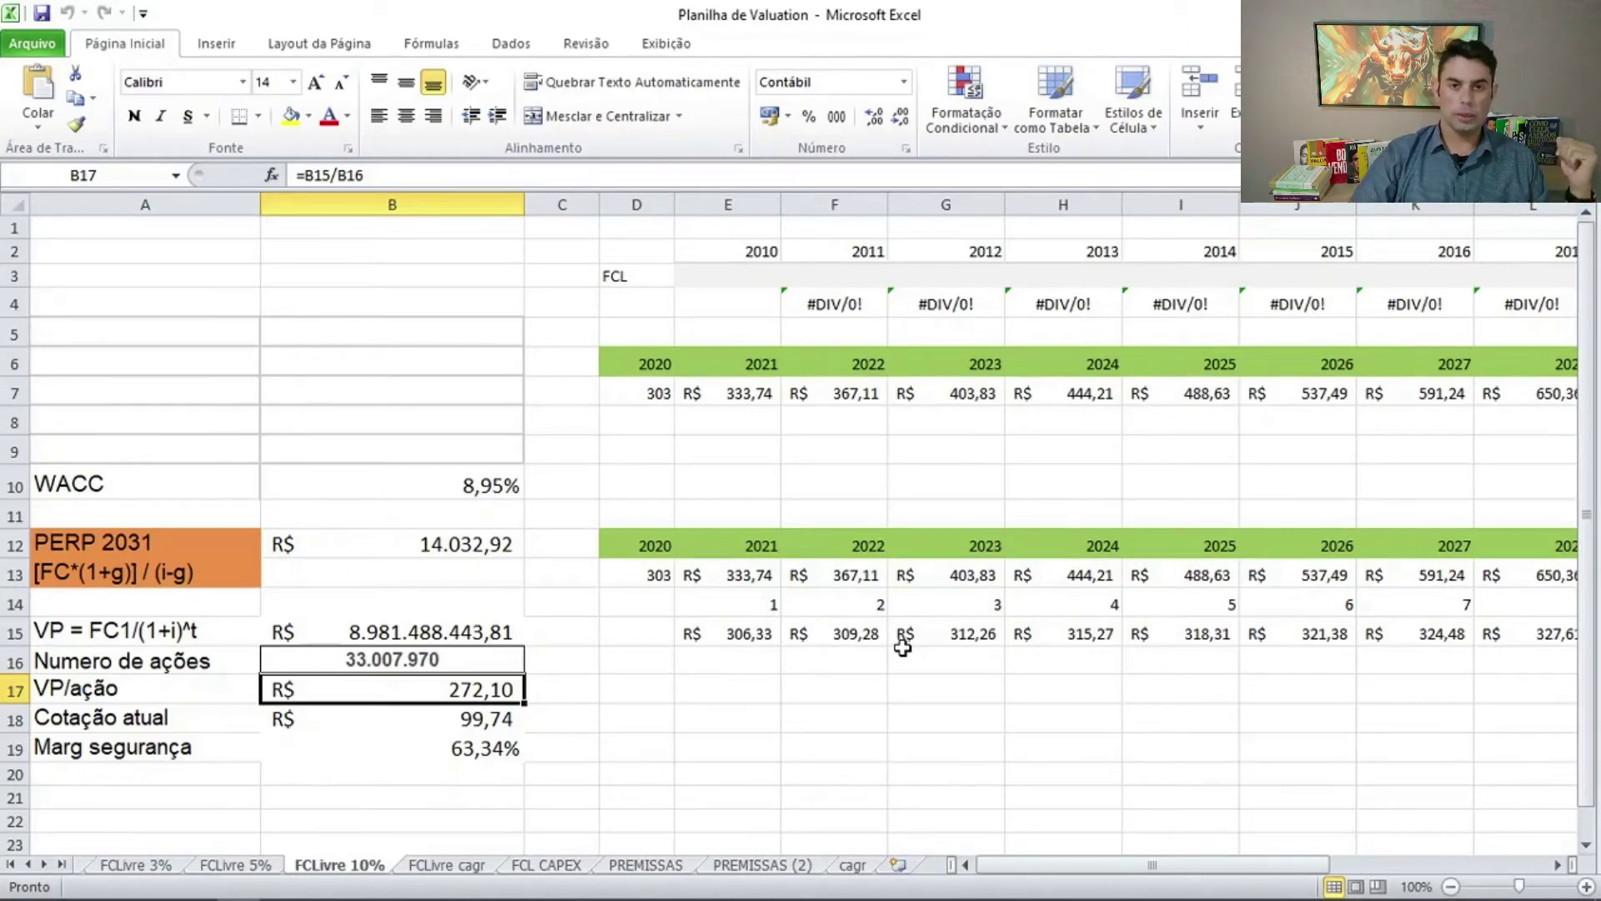
Examine the cagr sheet's free cash flow history and the CAGR formula in cell B10
{"action": "left_click", "coordinate": [852, 865]}
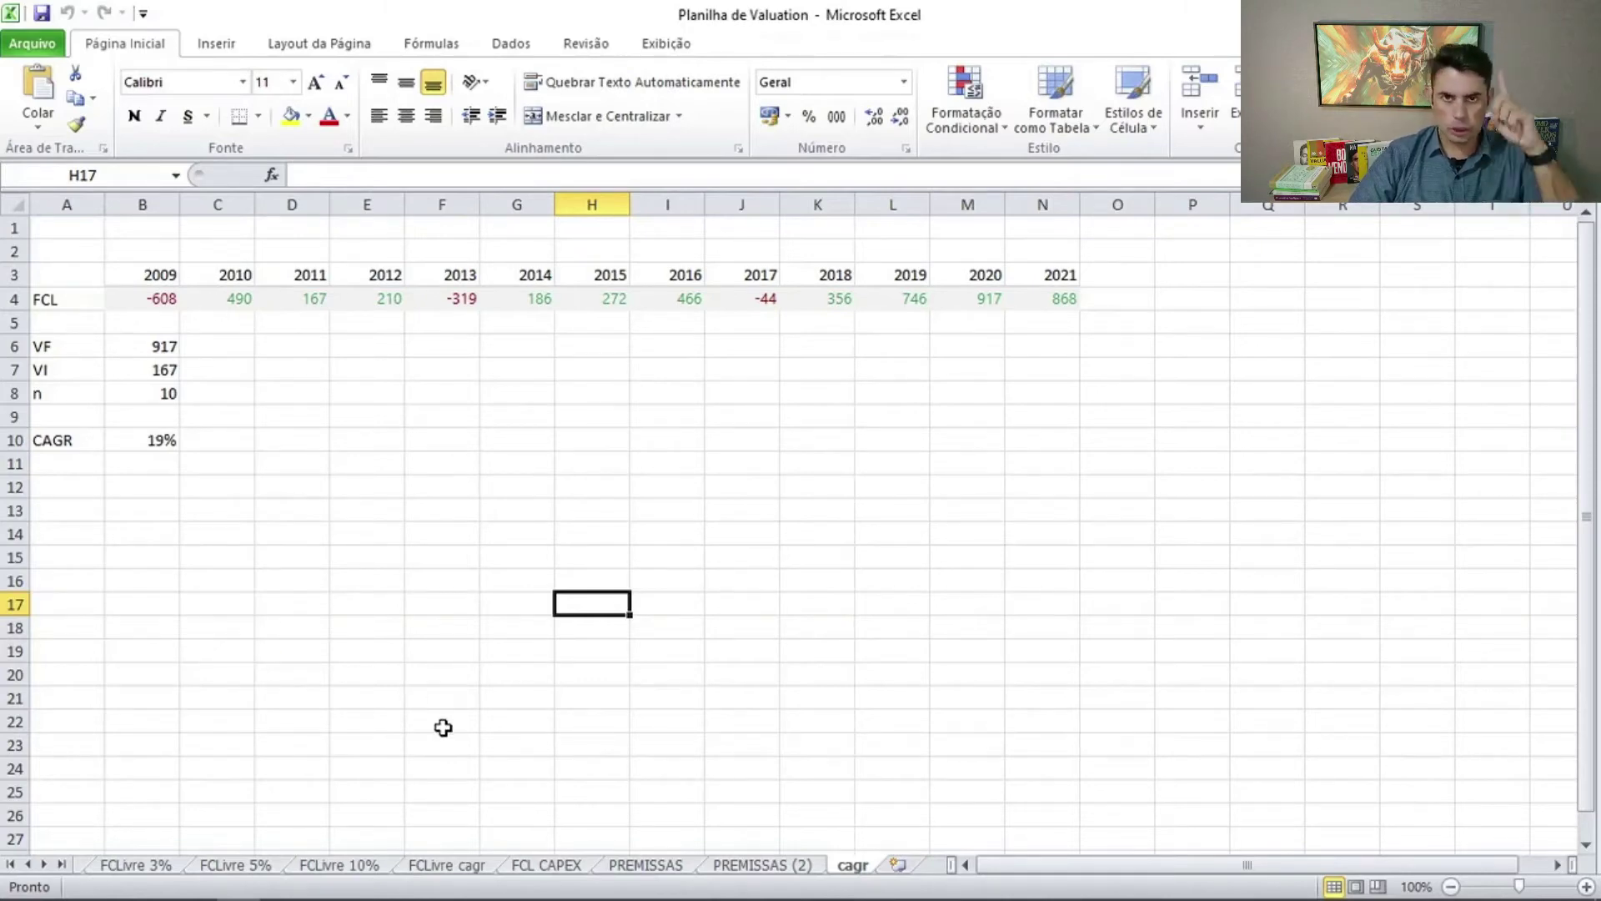
{"action": "left_click", "coordinate": [137, 507]}
{"action": "left_click", "coordinate": [157, 436]}
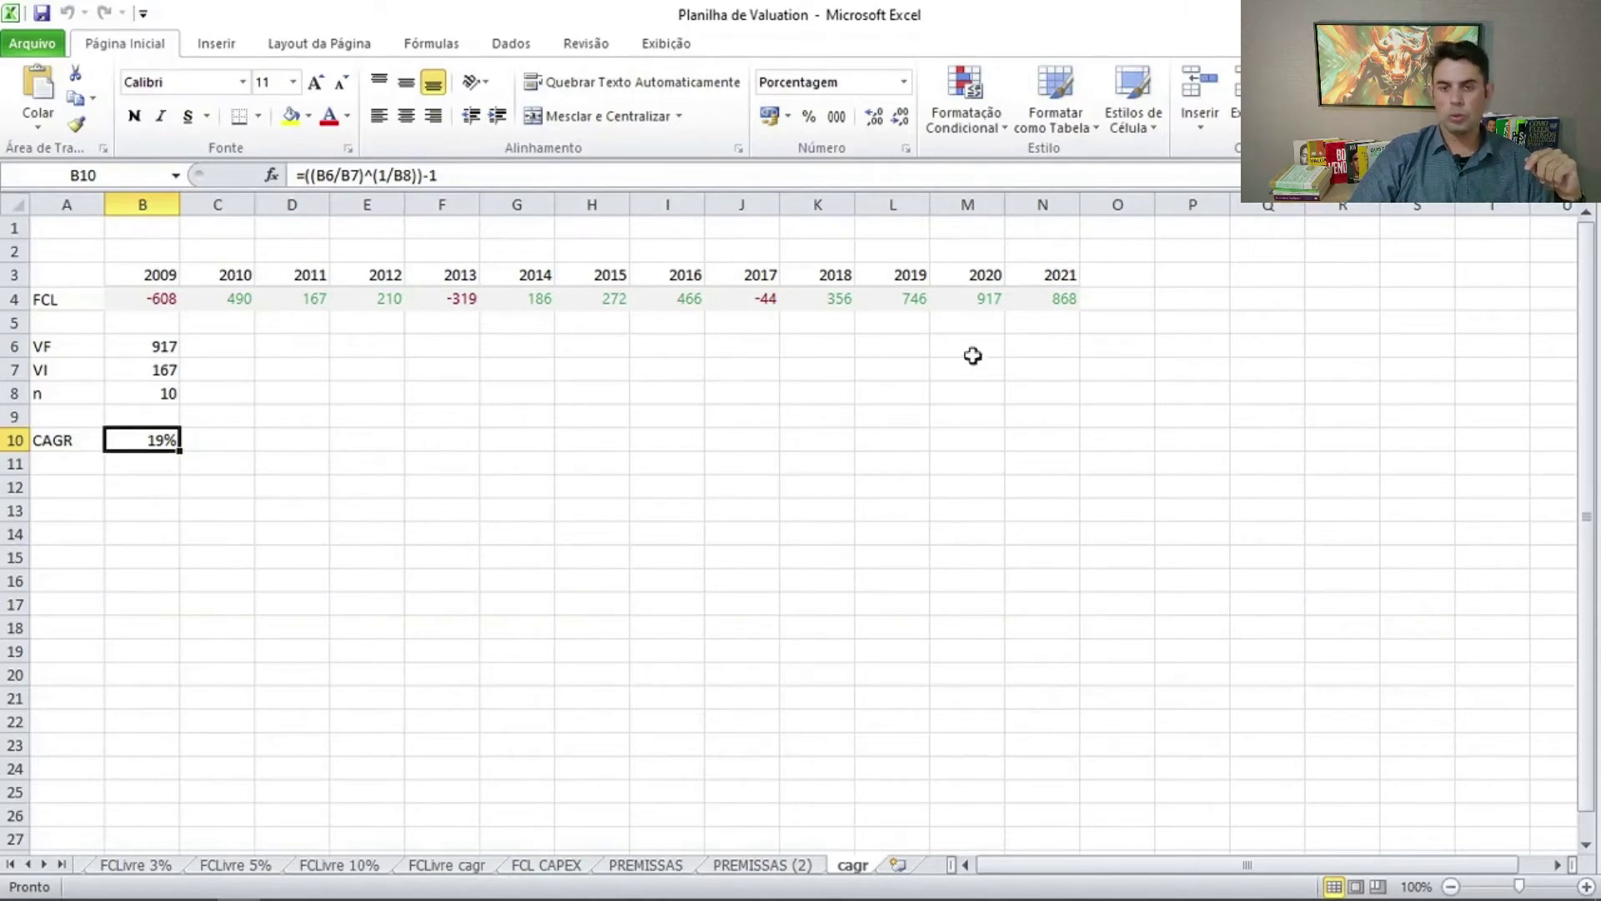
{"action": "left_click", "coordinate": [768, 399]}
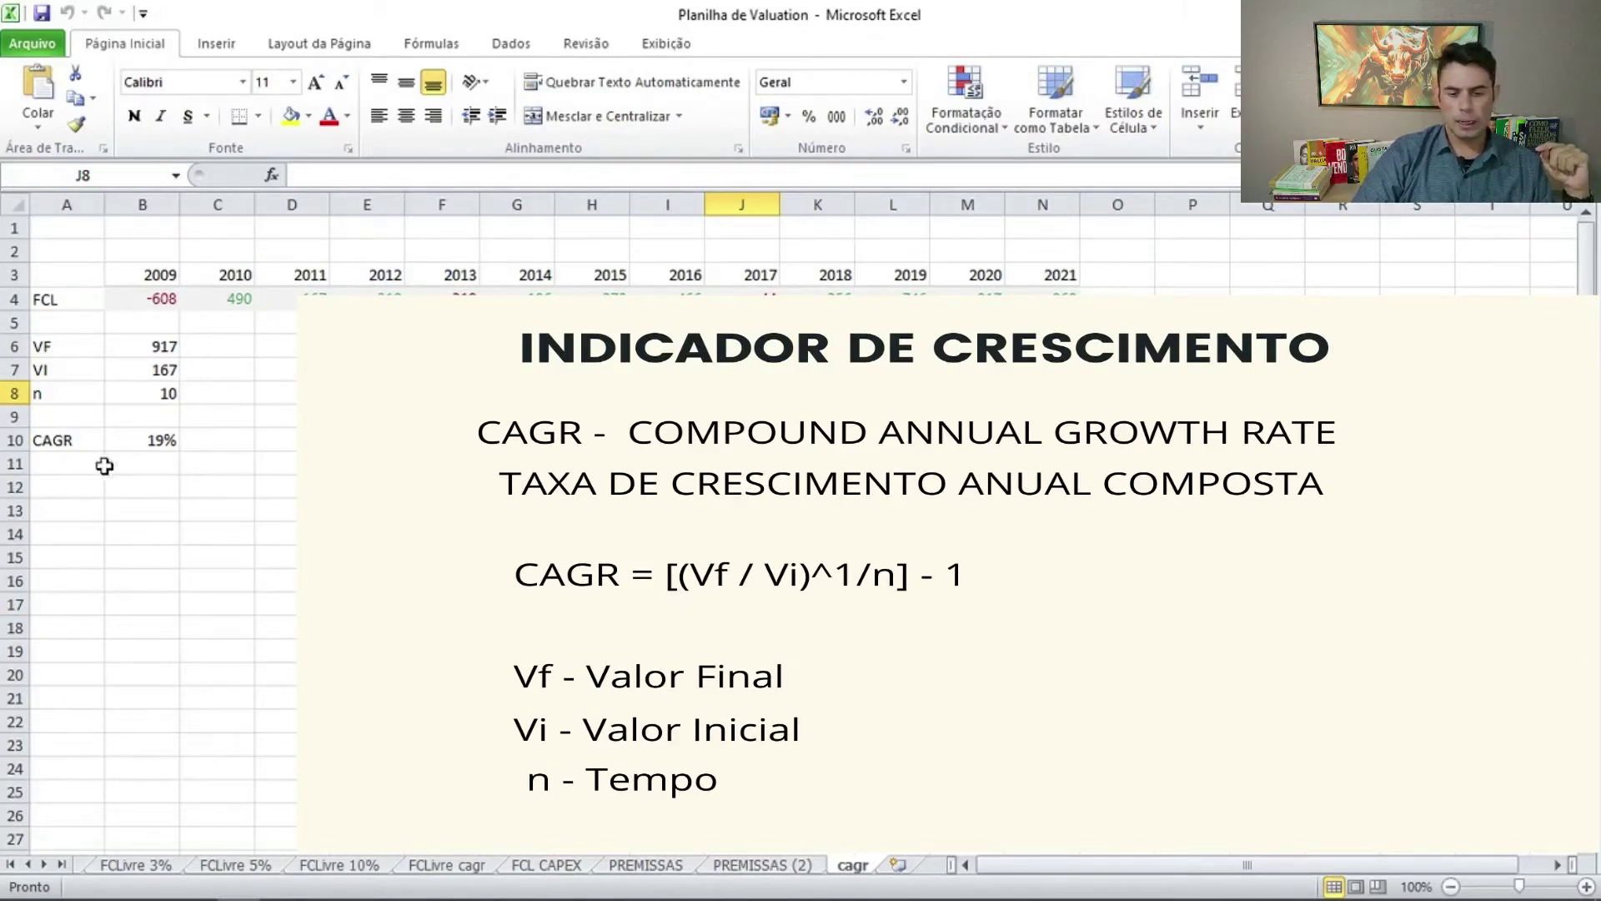
{"action": "left_click", "coordinate": [161, 439]}
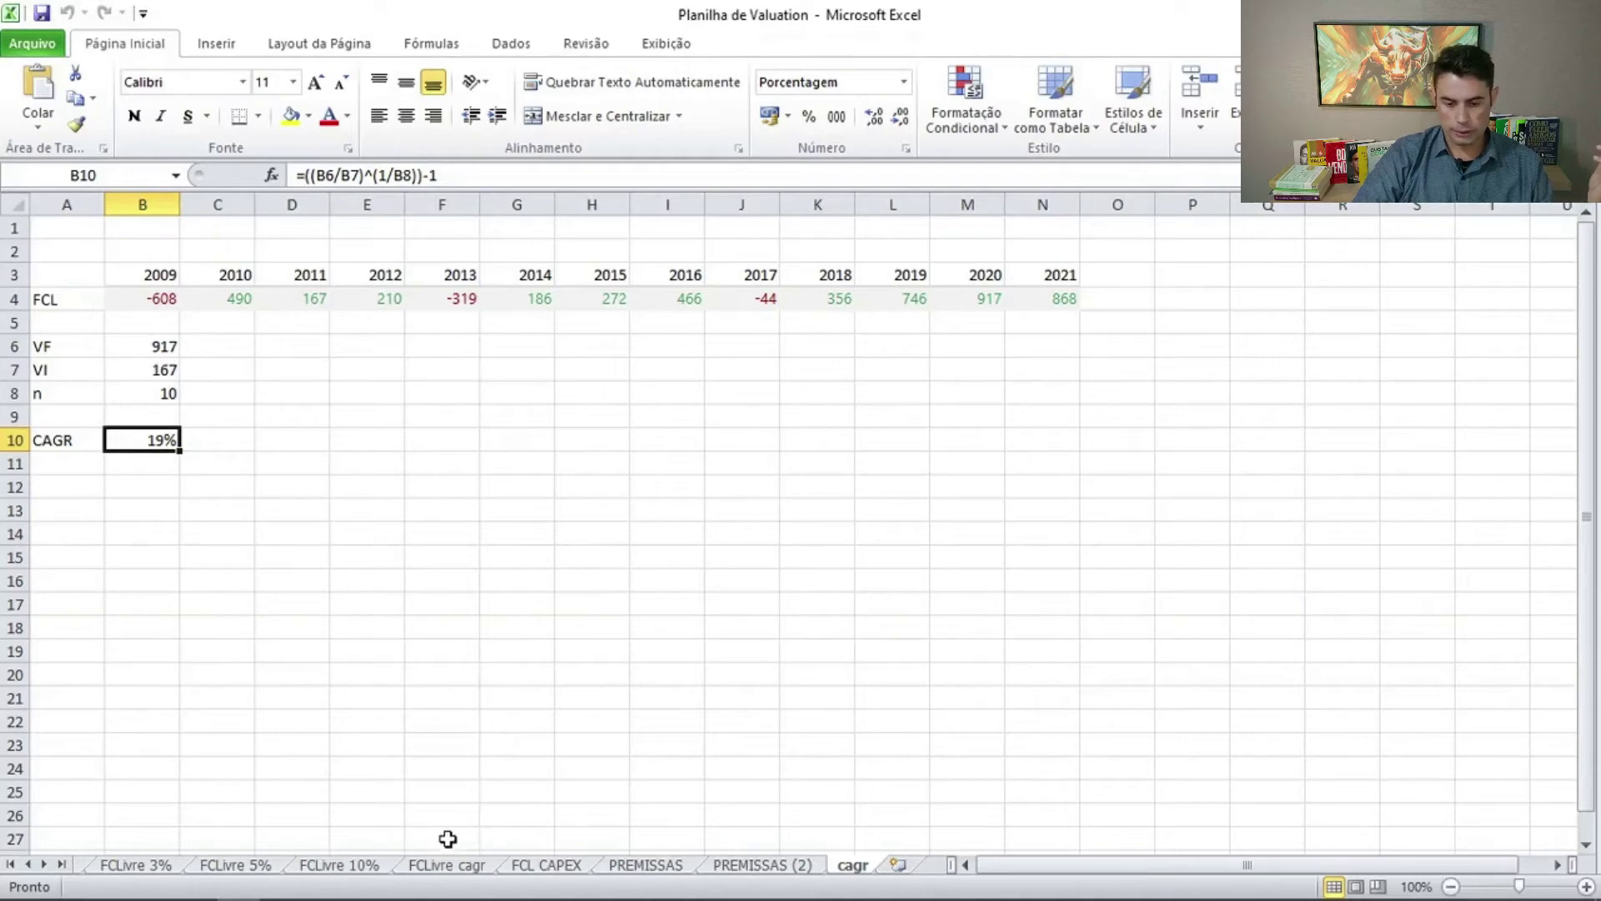
Examine the FCLivre cagr sheet's yearly growth rates and the 2031 perpetuity rate in cell AB7
{"action": "left_click", "coordinate": [454, 866]}
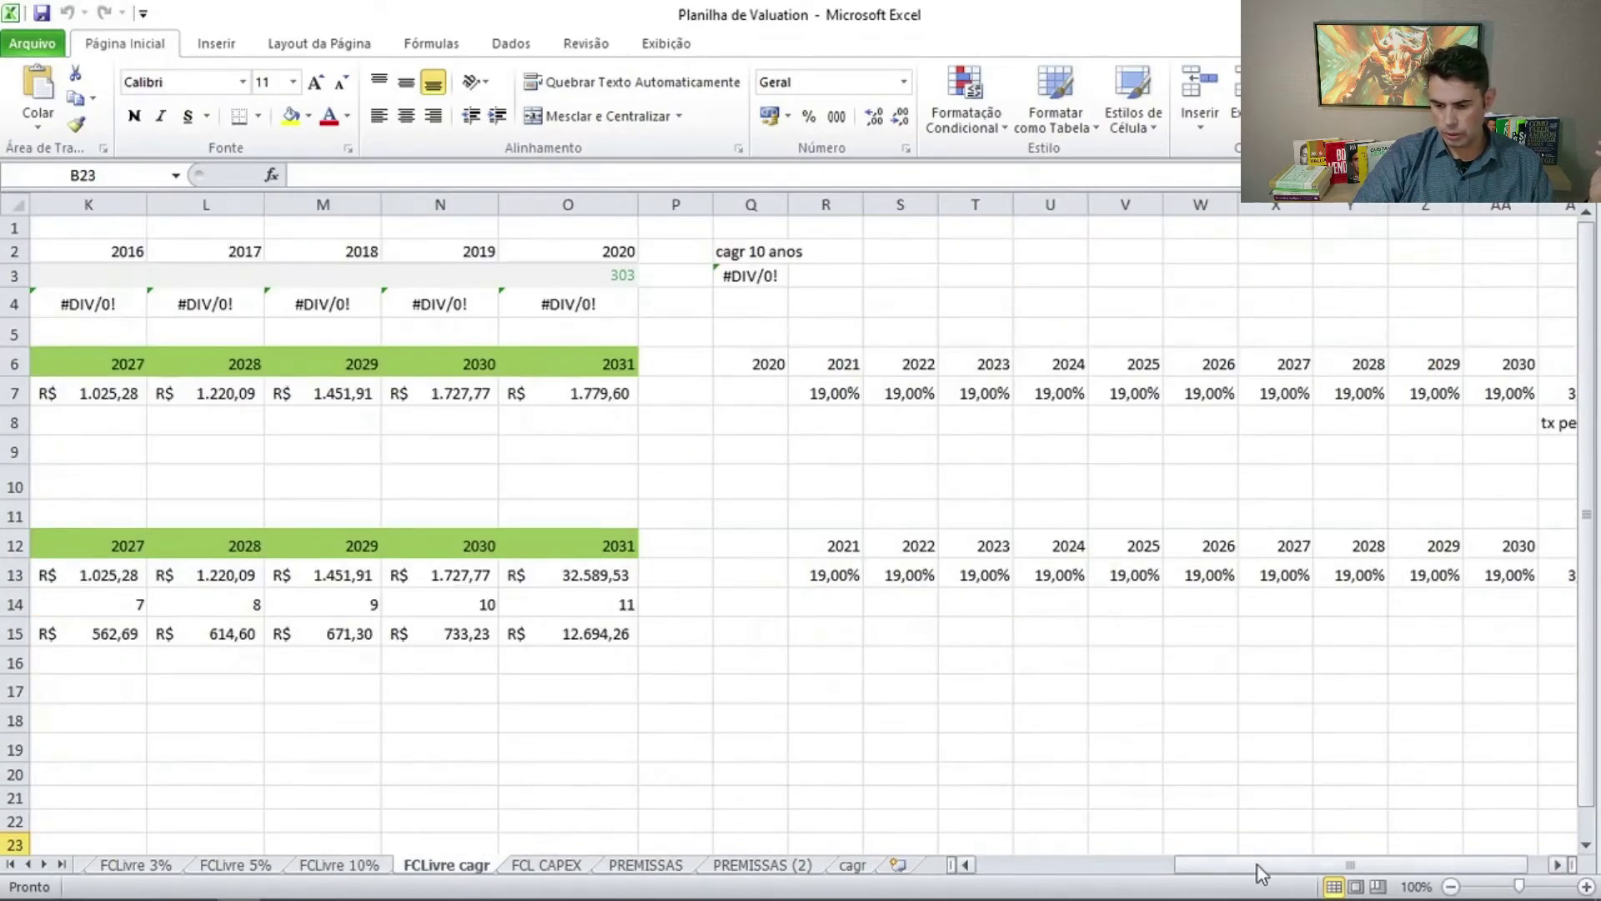
{"action": "left_click_drag", "start_coordinate": [1257, 868], "coordinate": [1314, 872]}
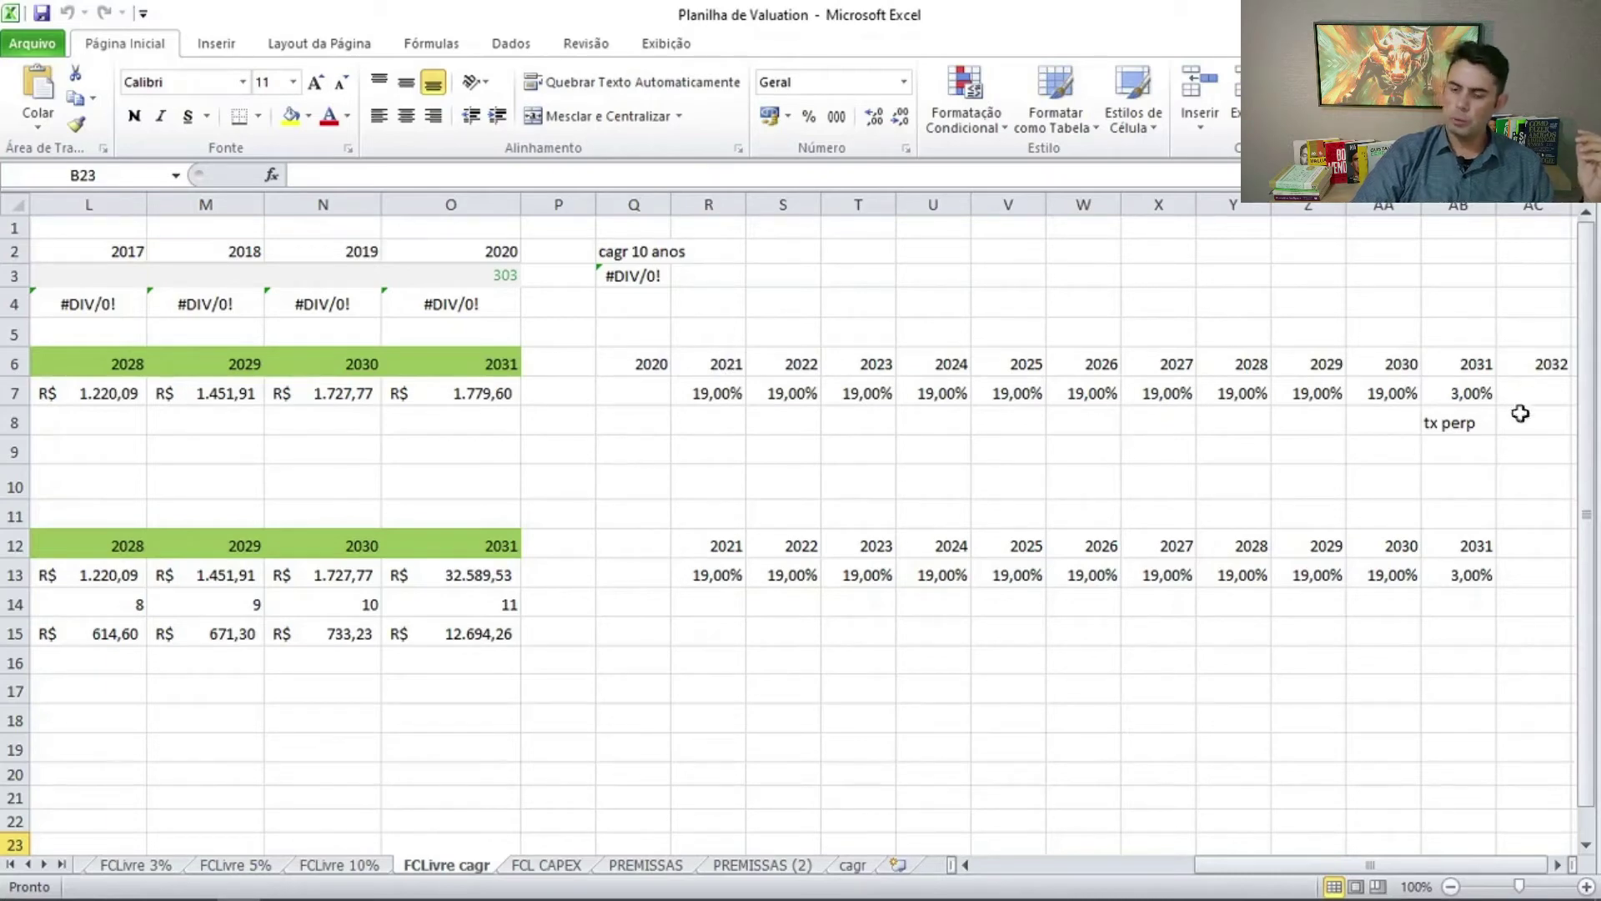
{"action": "left_click", "coordinate": [1482, 399]}
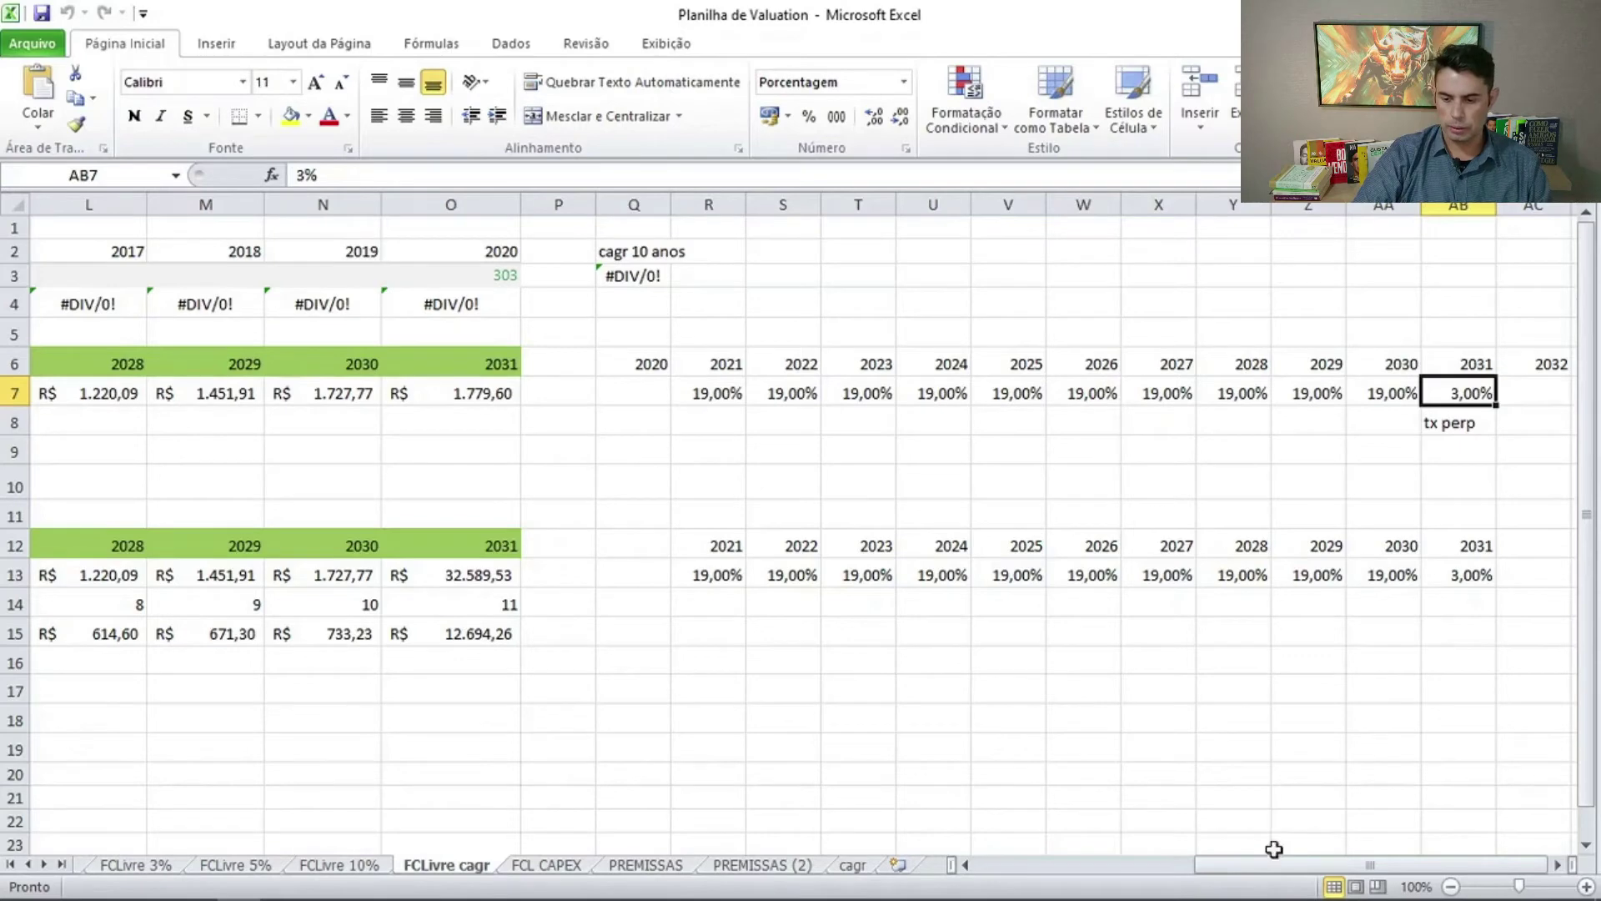
Review the FCLivre cagr valuation results, checking the value per share in B17 and the current quote in B18
{"action": "left_click_drag", "start_coordinate": [1274, 866], "coordinate": [1053, 867]}
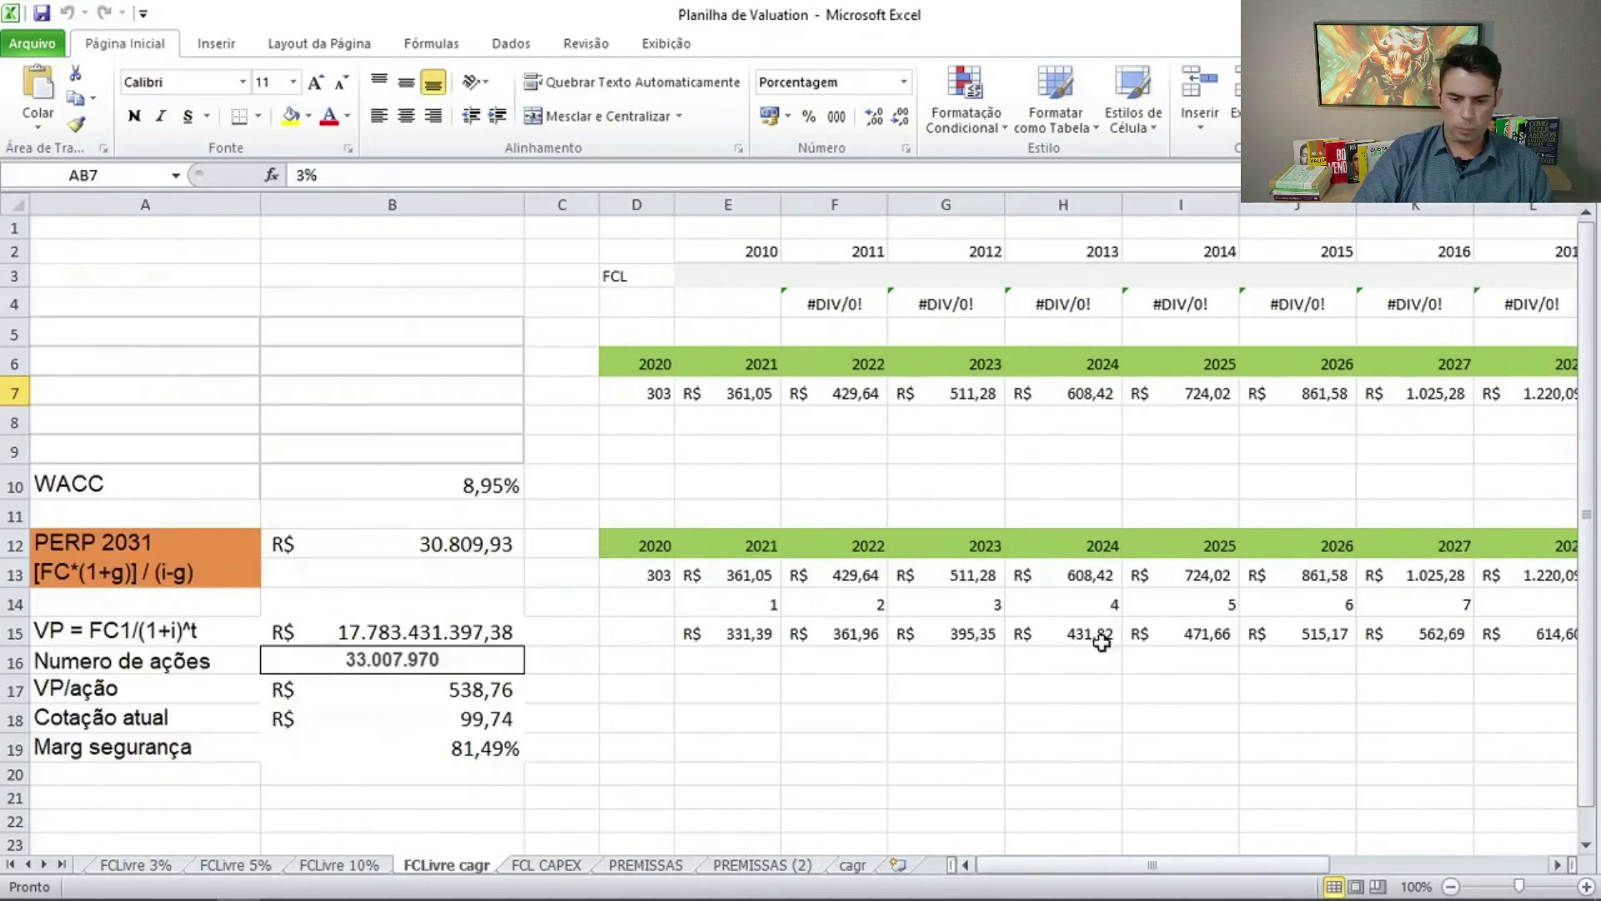
{"action": "left_click", "coordinate": [702, 722]}
{"action": "left_click", "coordinate": [368, 695]}
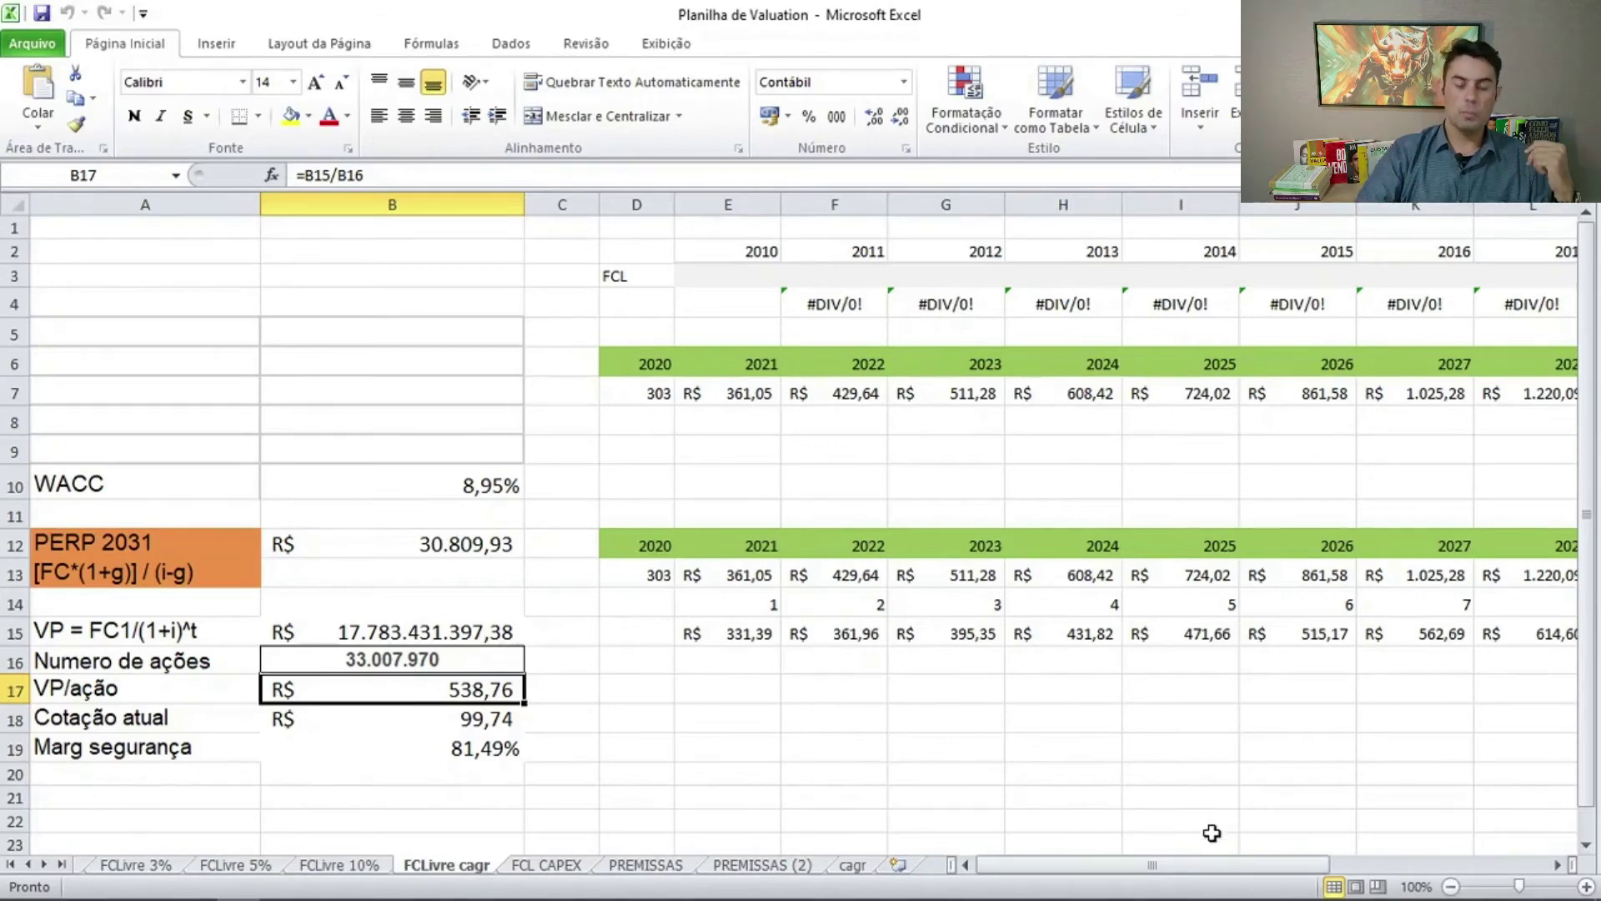
{"action": "left_click", "coordinate": [459, 719]}
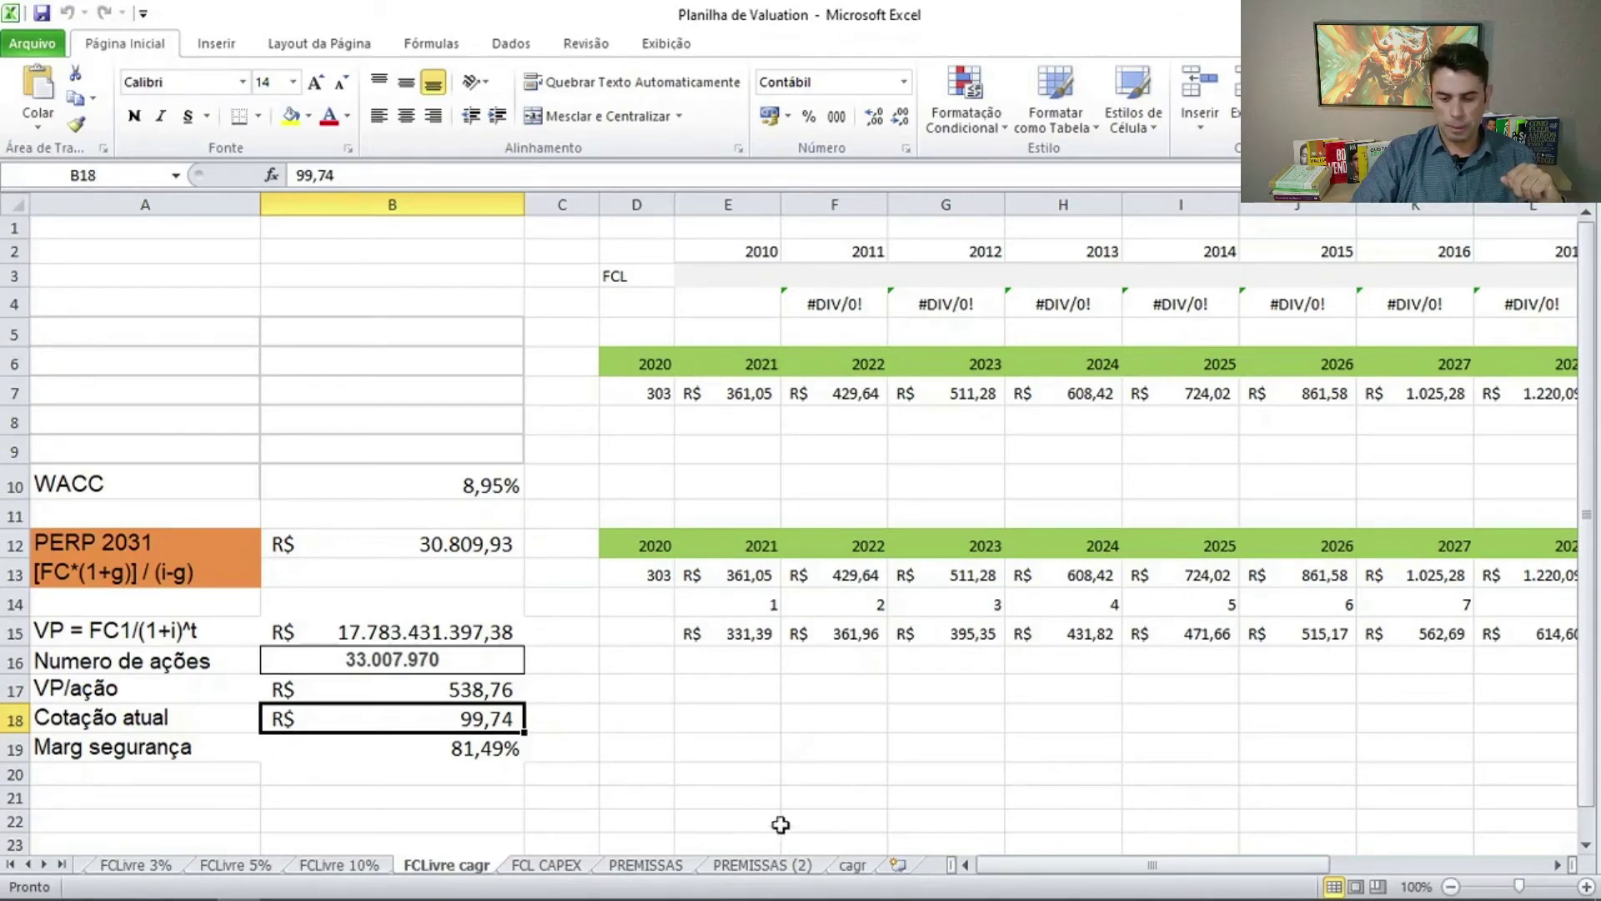
Compare the capex and depreciation and amortization tables and charts on the PREMISSAS and PREMISSAS (2) sheets
{"action": "left_click", "coordinate": [762, 864]}
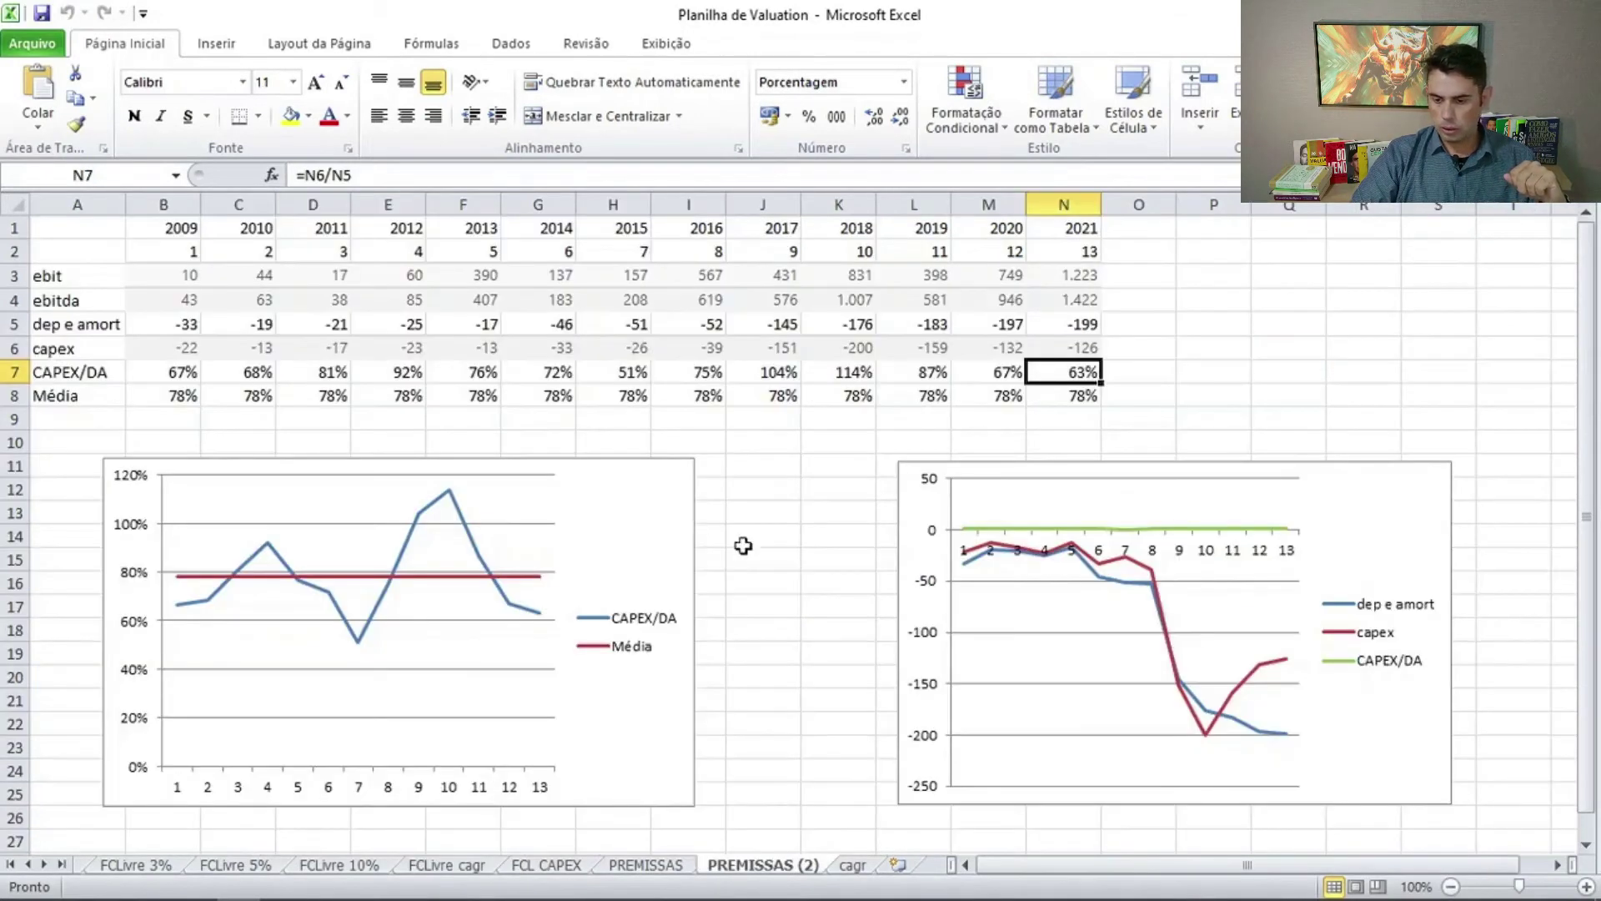
{"action": "left_click", "coordinate": [645, 865]}
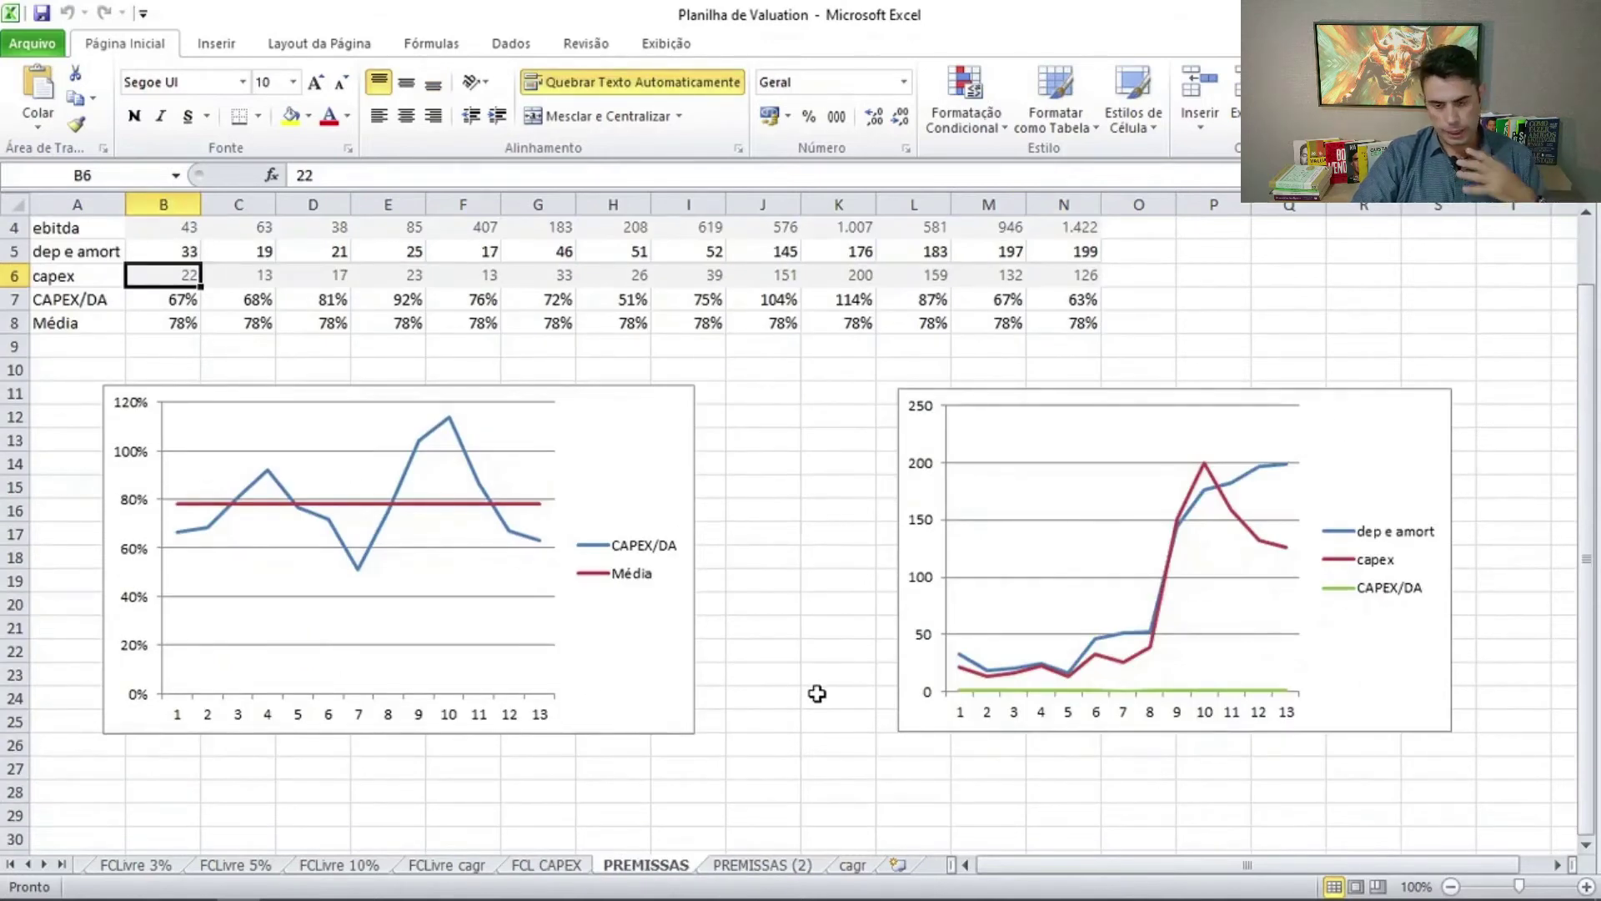
{"action": "scroll", "coordinate": [847, 556], "scroll_direction": "up", "scroll_amount": 1}
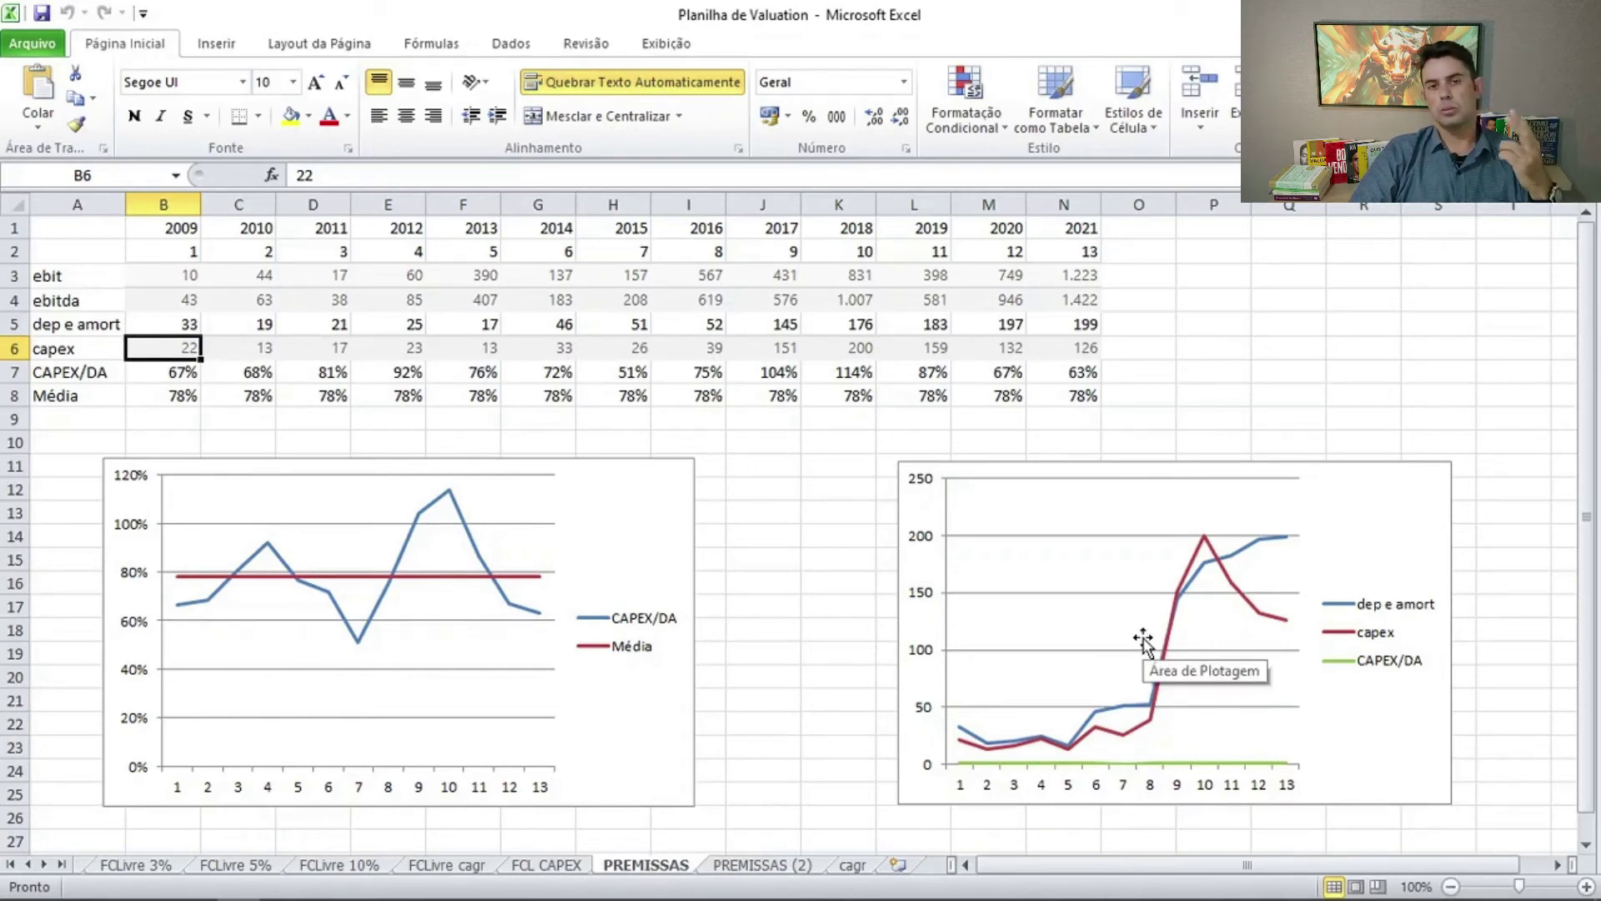
{"action": "left_click", "coordinate": [788, 864]}
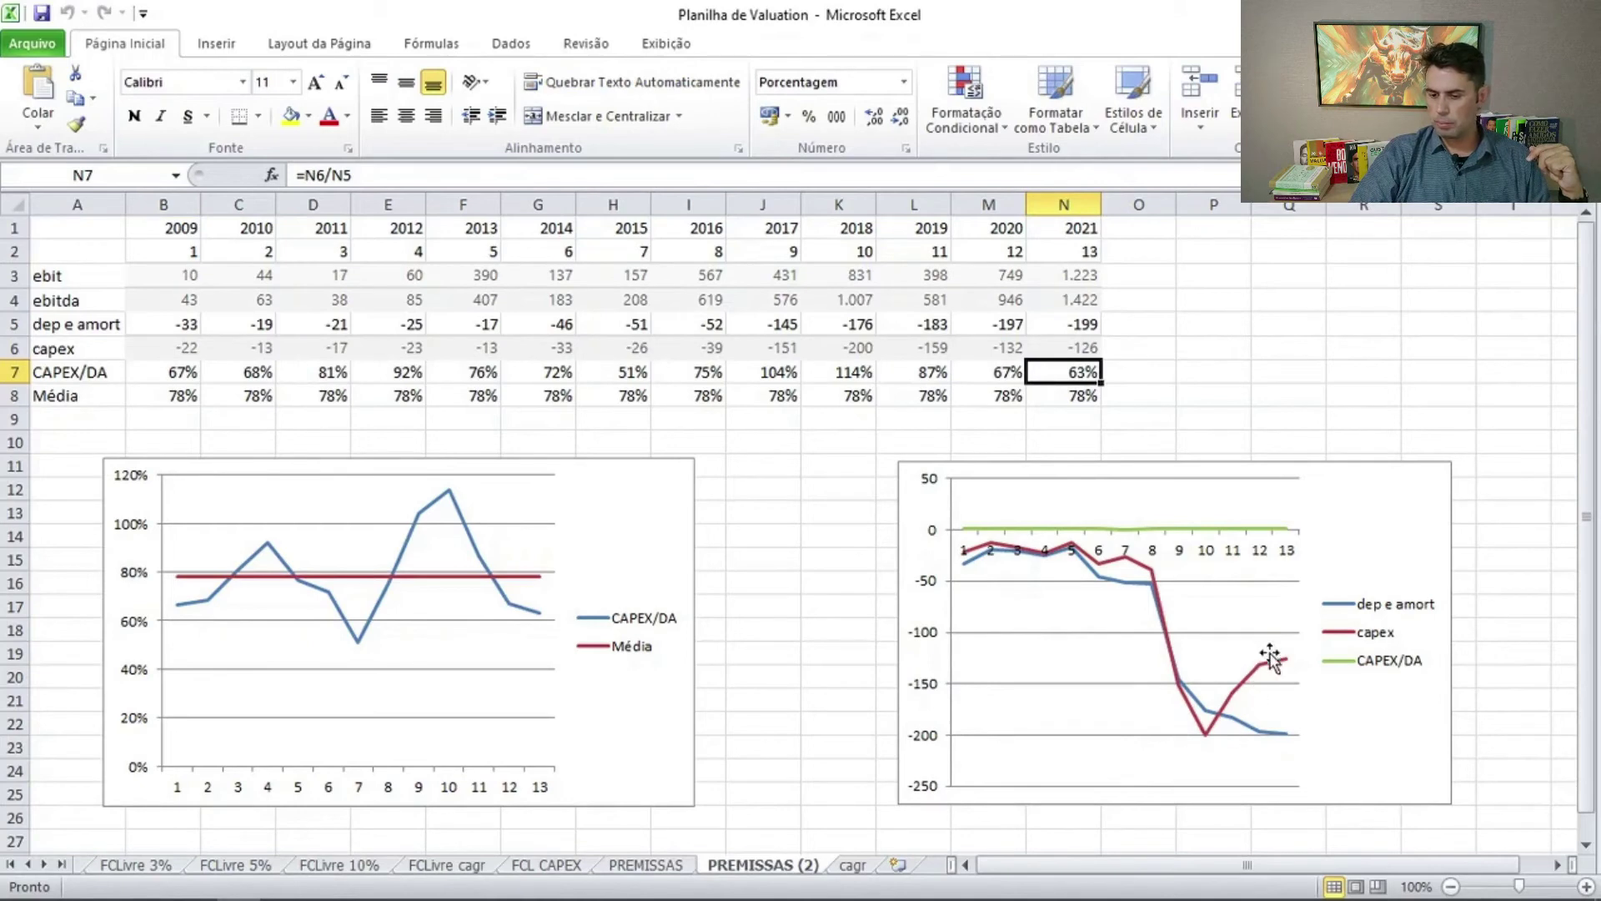
{"action": "mouse_move", "coordinate": [1284, 665]}
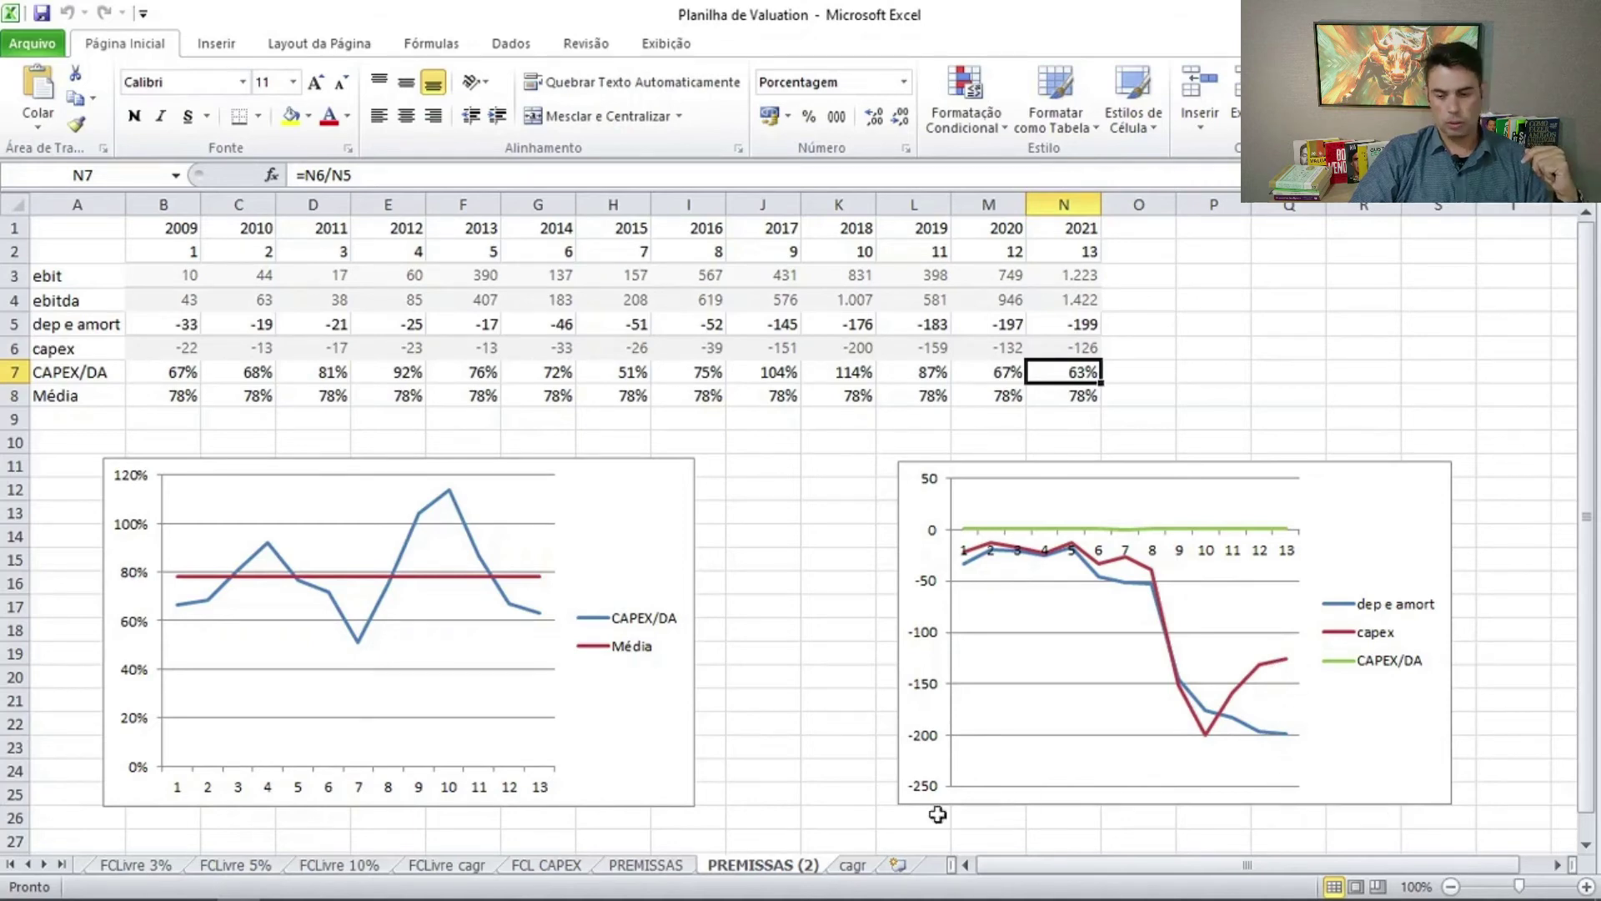
{"action": "left_click", "coordinate": [680, 867]}
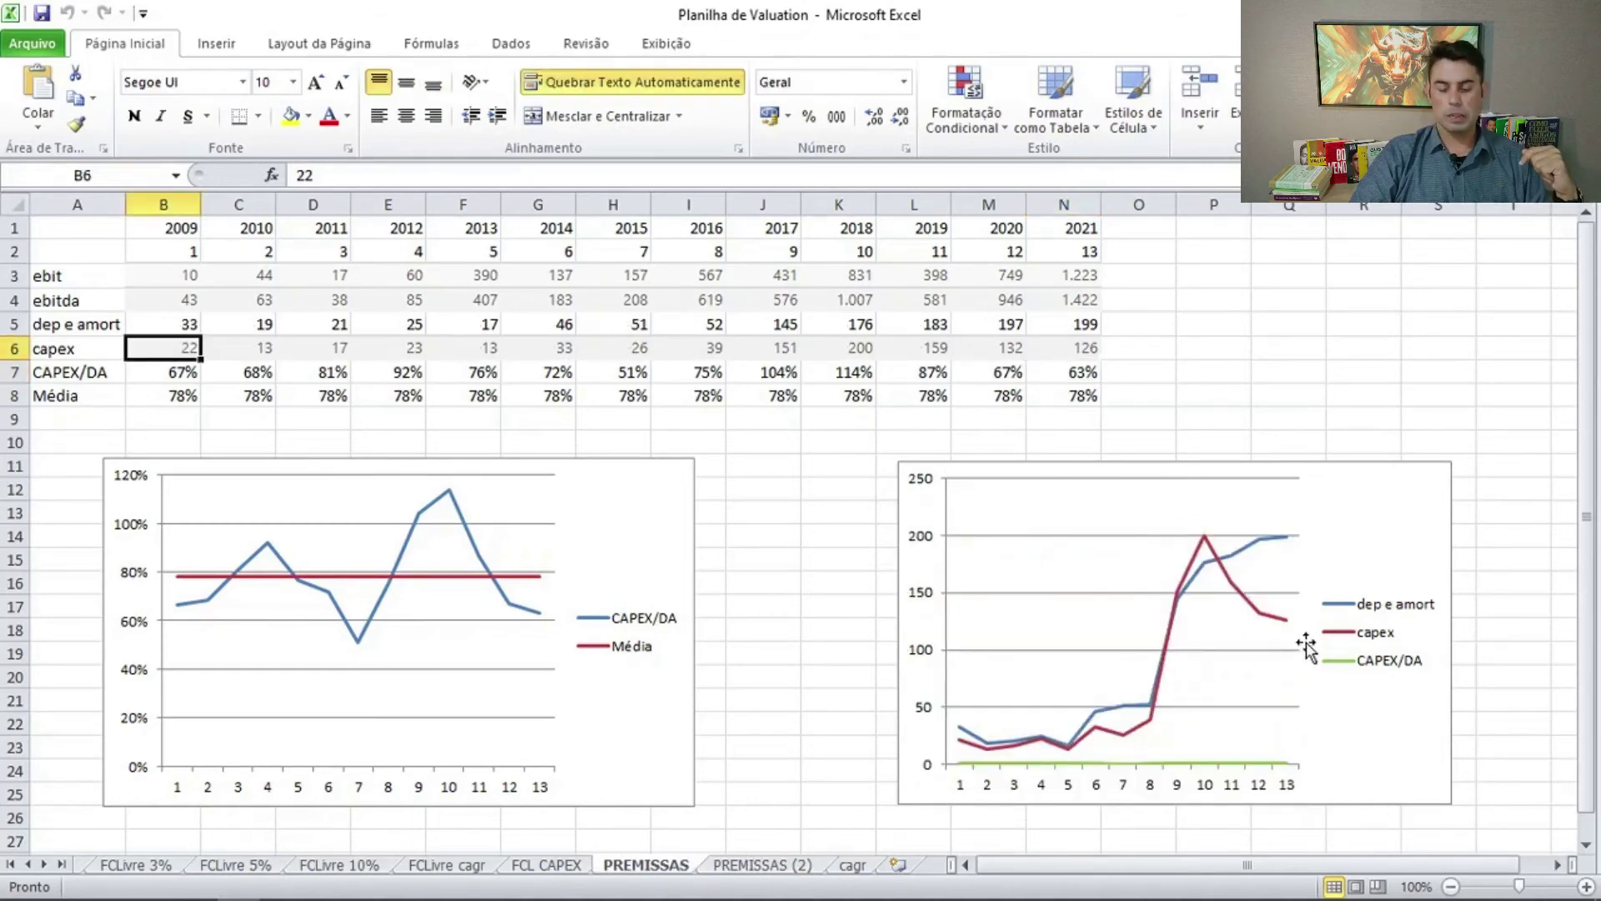